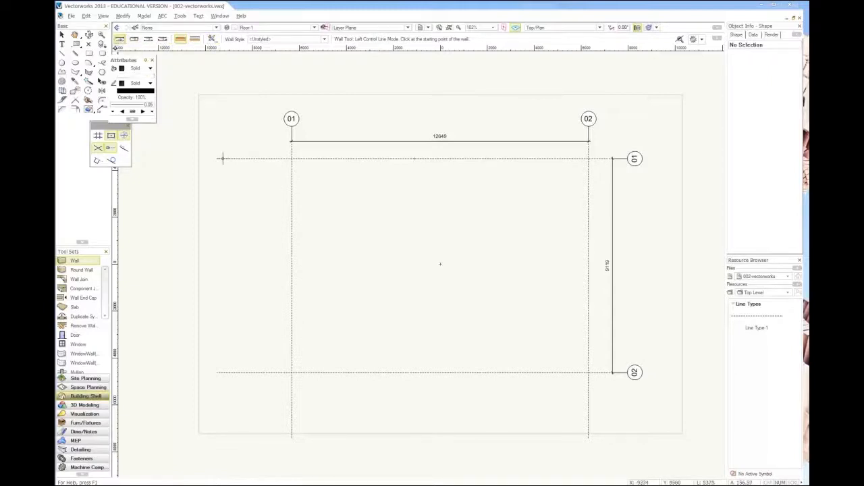
click(302, 206)
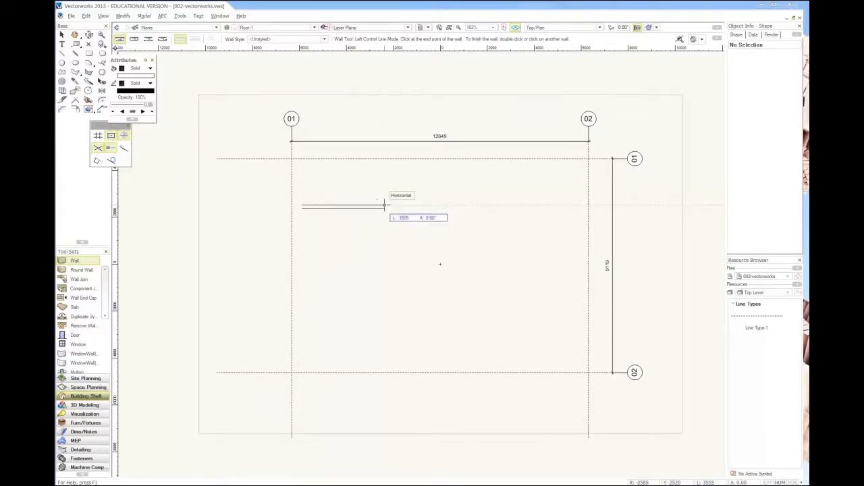
click(134, 39)
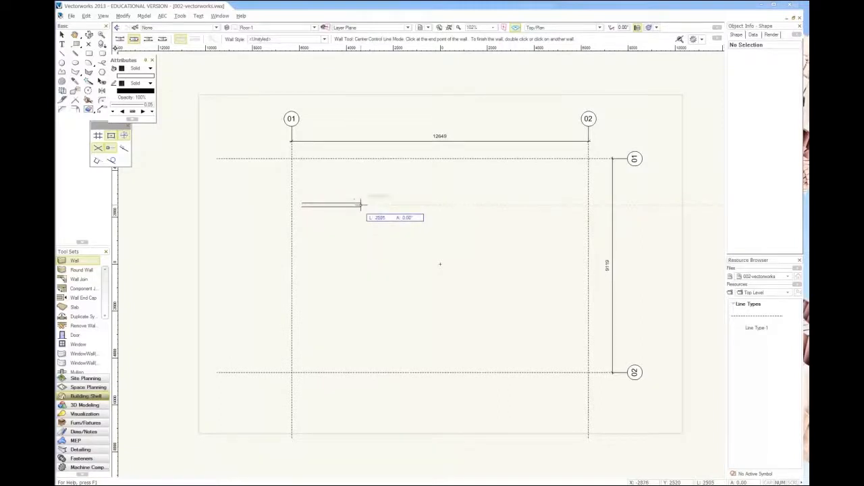
click(147, 38)
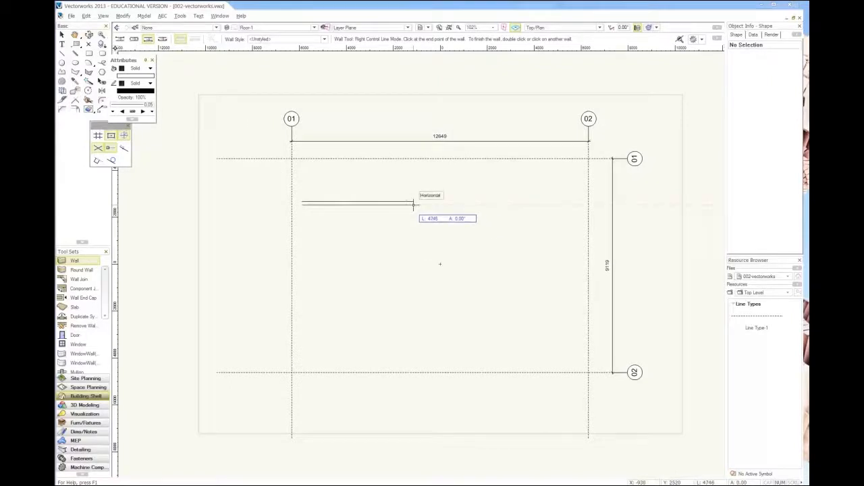
key(Escape)
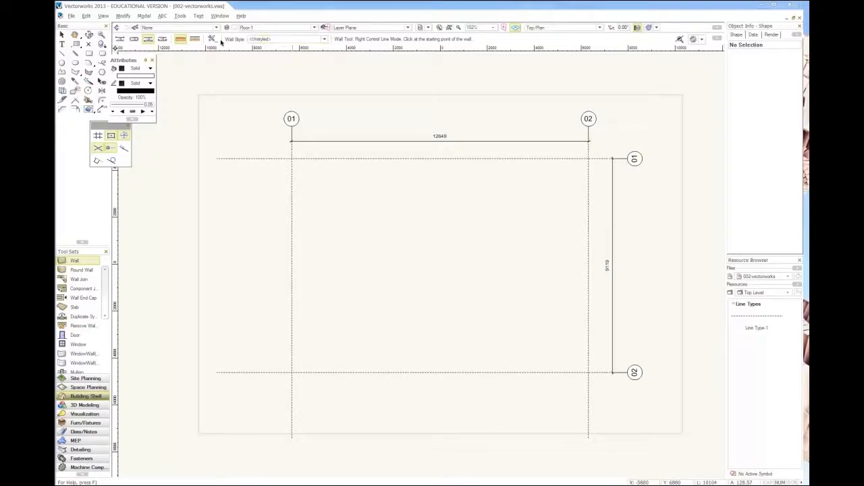
- Open the wall preferences and load the Ext-2x6-Siding wall style as the starting definition
click(274, 41)
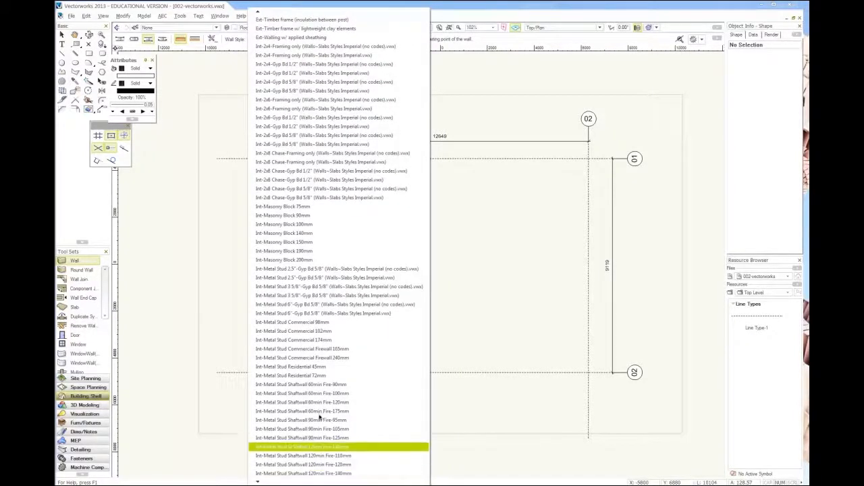
click(213, 39)
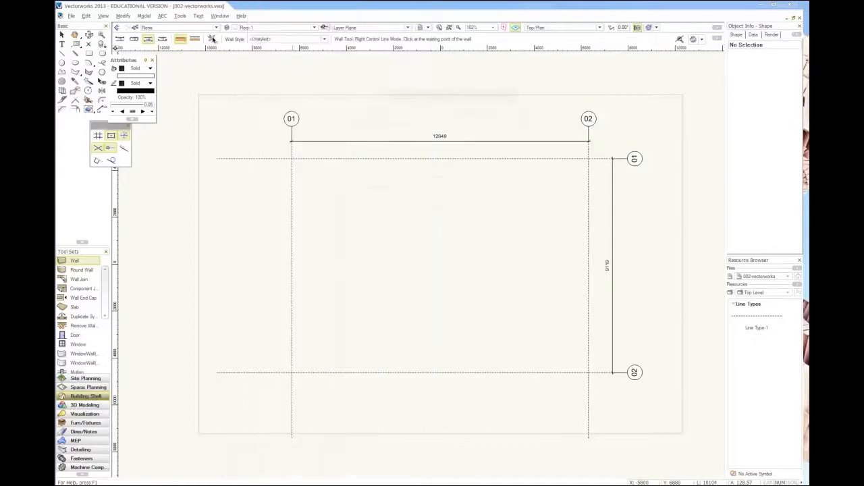
click(213, 39)
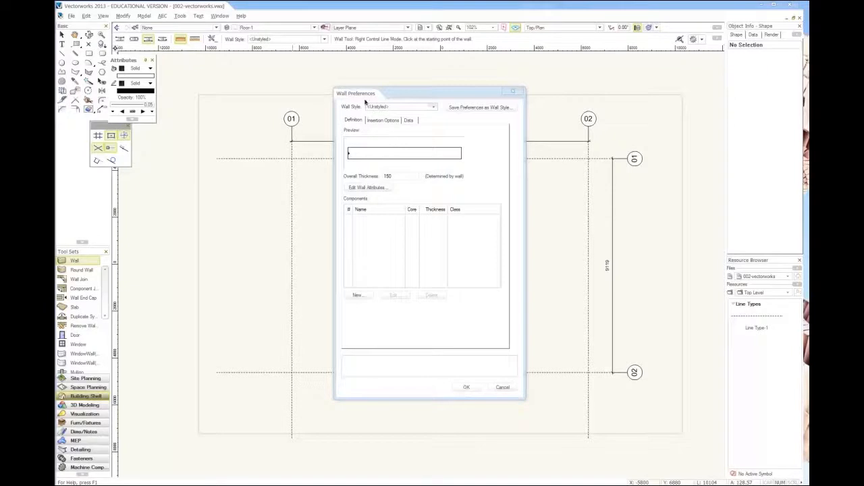
click(386, 107)
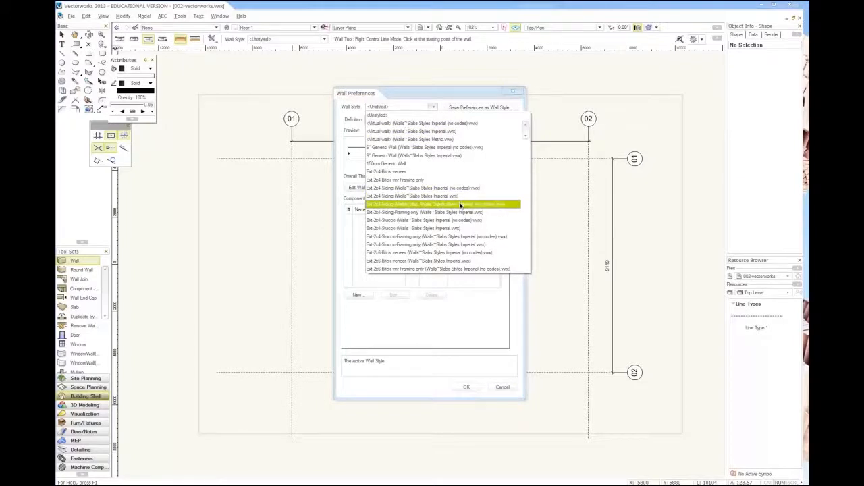
scroll(461, 203, down, 3)
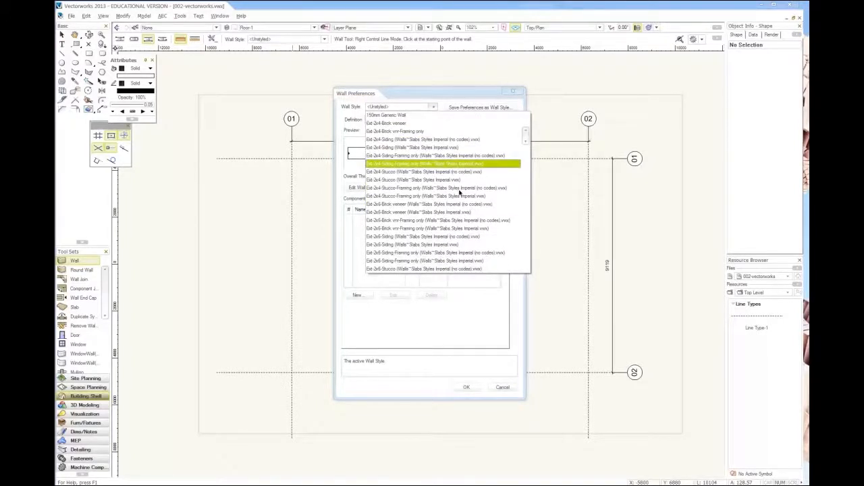
click(484, 237)
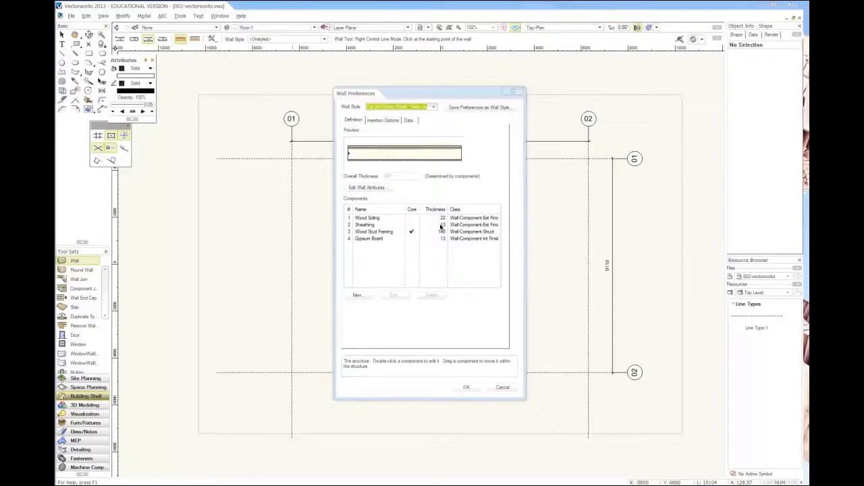
- Delete the Sheathing component from the wall definition and set the Wood Stud Framing thickness to 90
click(383, 224)
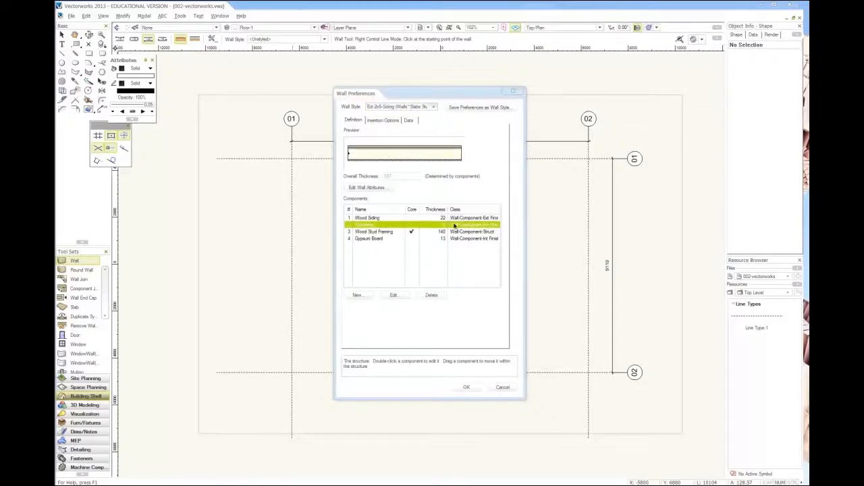
click(435, 295)
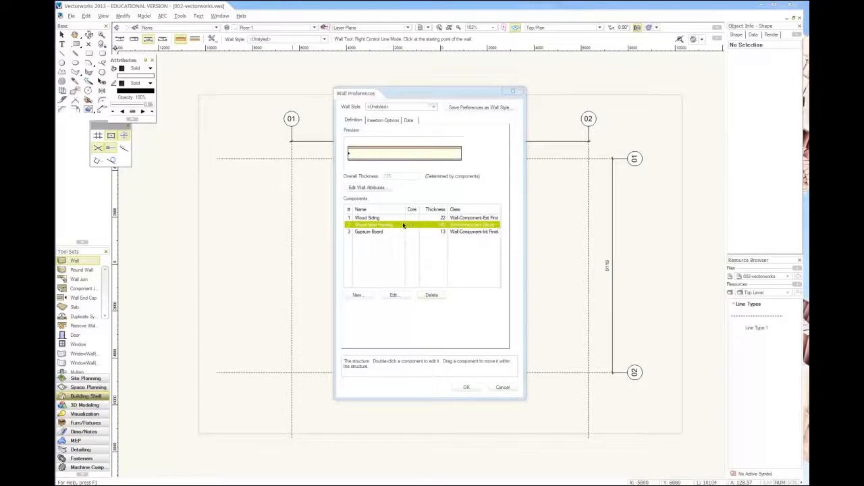
click(393, 295)
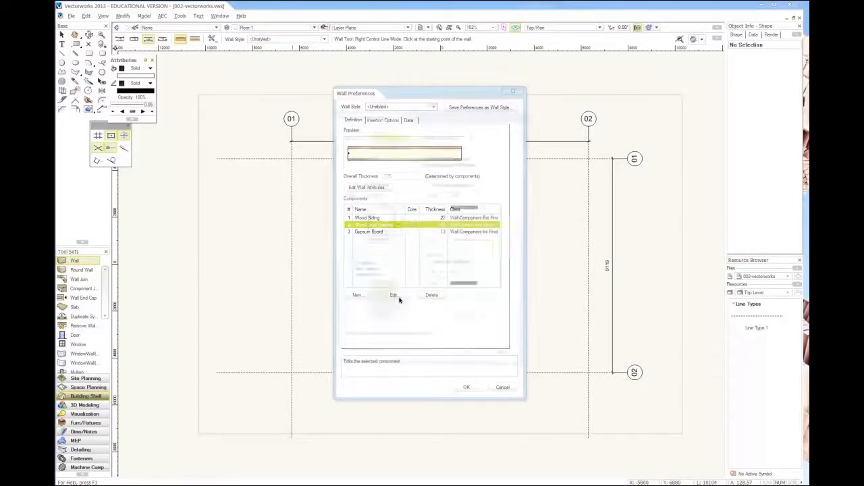
double_click(383, 156)
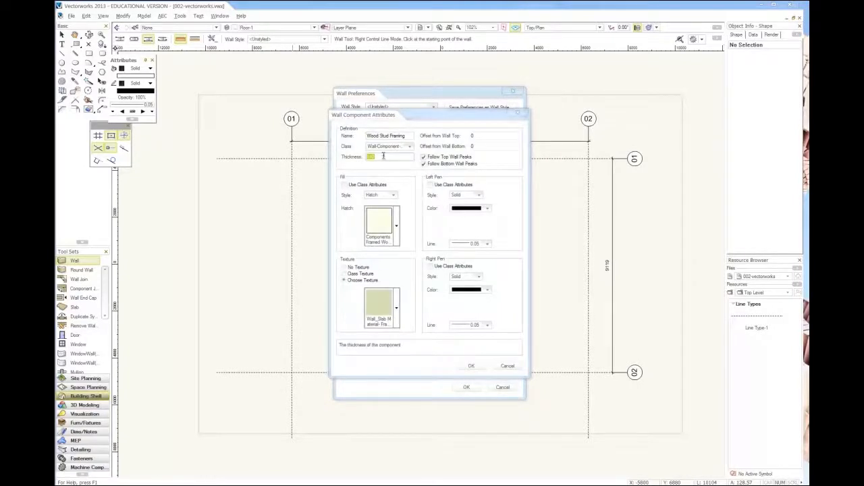
text(90)
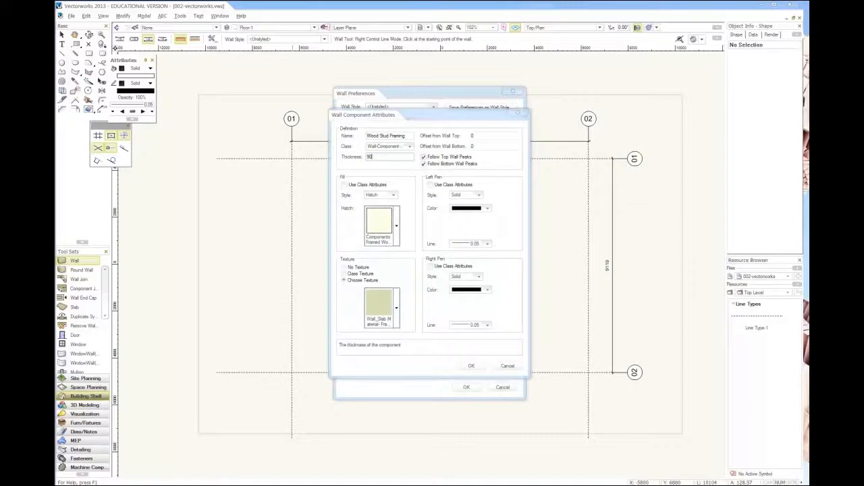
click(471, 366)
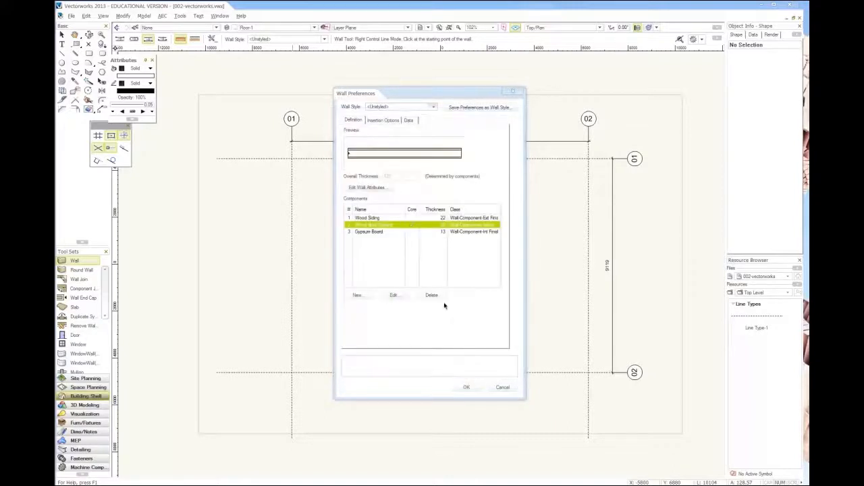
- Set the thickness of the Wood Siding component to 32
double_click(366, 218)
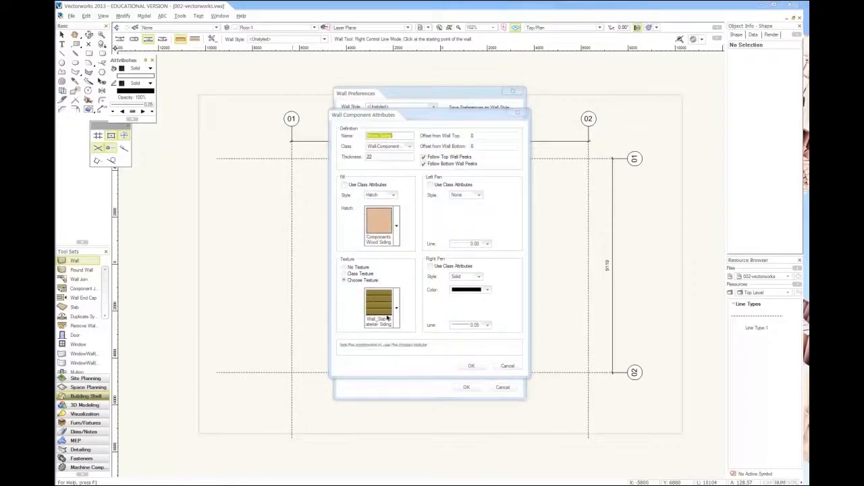
double_click(381, 156)
text(3)
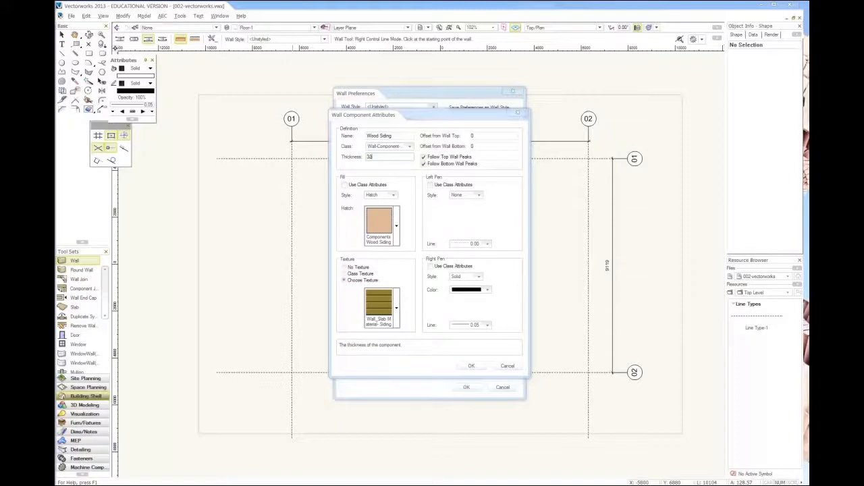
click(471, 365)
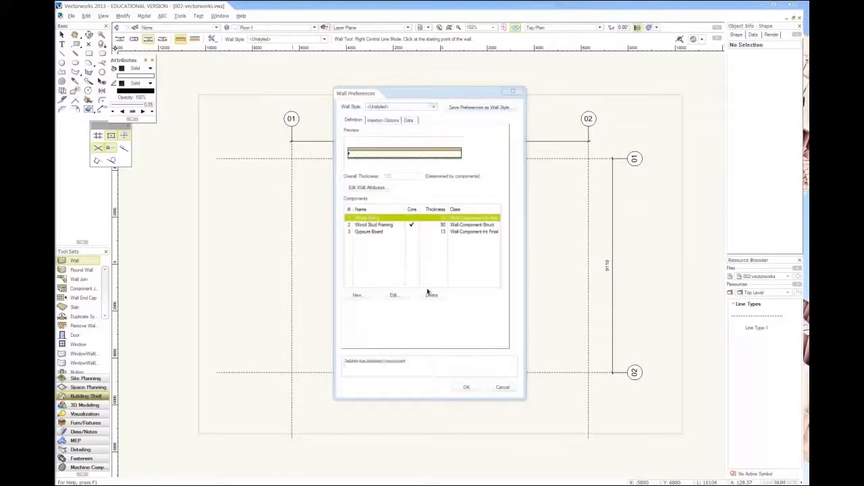
- Set the thickness of the Gypsum Board component to 10
click(383, 232)
double_click(382, 233)
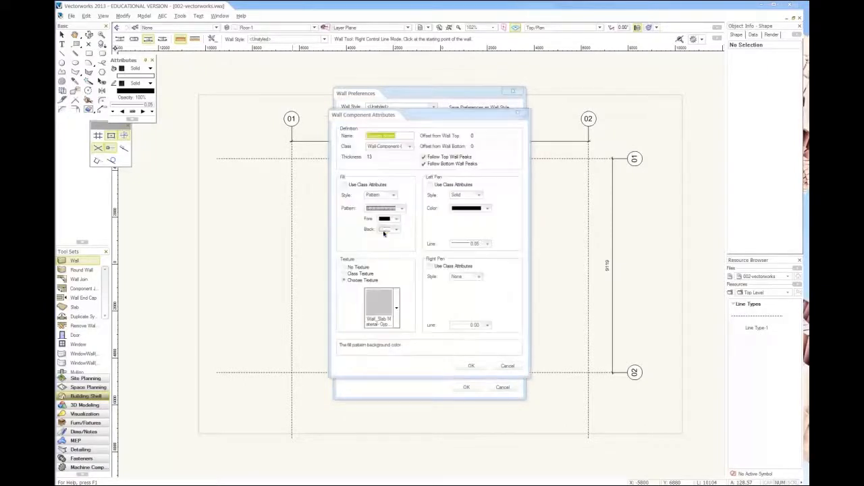
double_click(377, 156)
text(10)
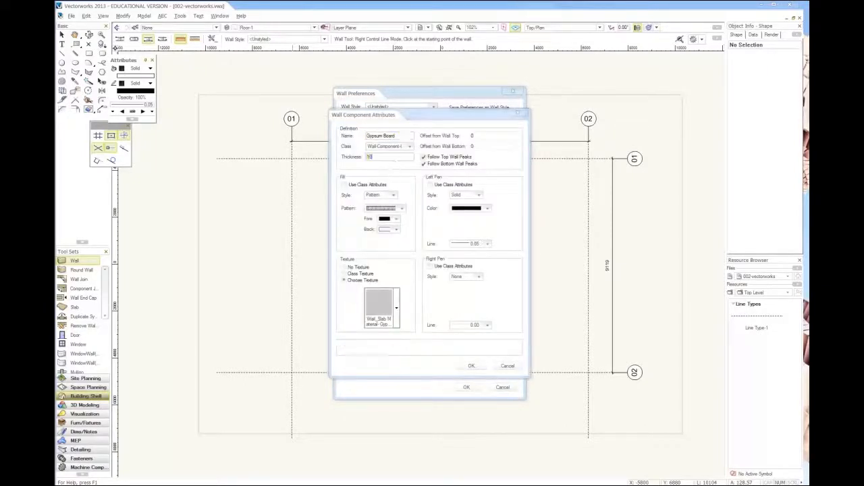
click(471, 365)
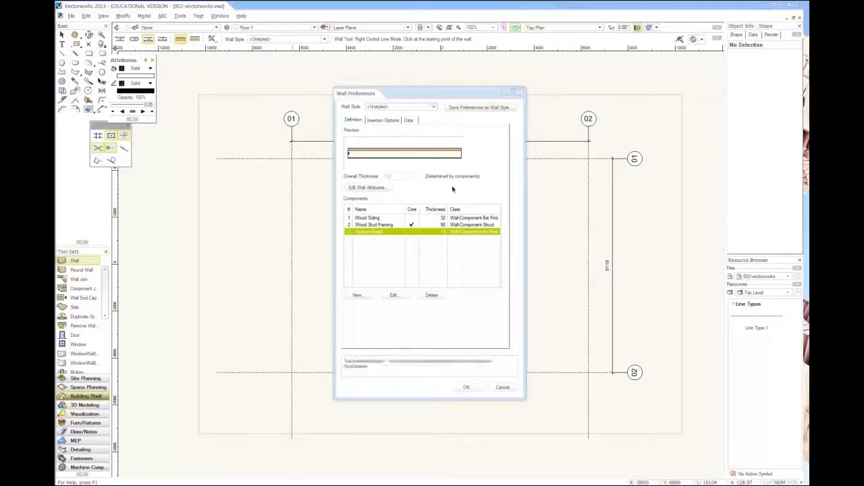
- Save the wall preferences as a wall style named "Ext-32/90/10 State" and accept the preferences
click(471, 108)
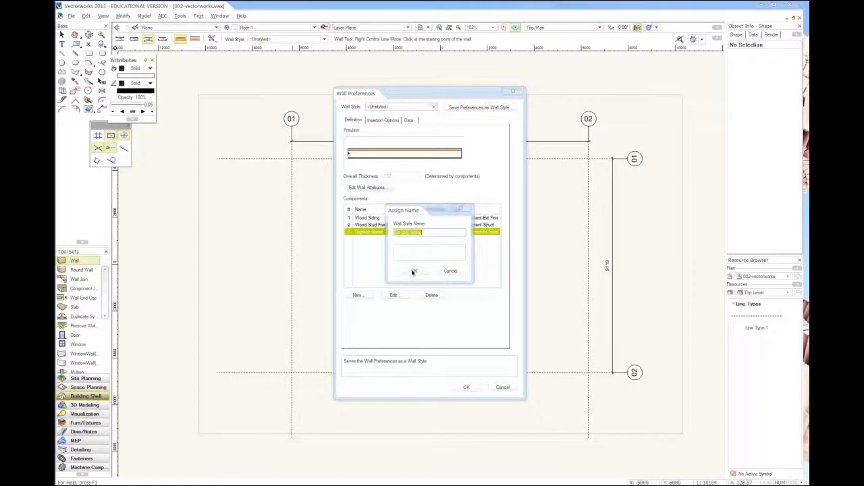
click(418, 233)
drag(403, 232, 448, 240)
text(32)
text(/5)
click(413, 270)
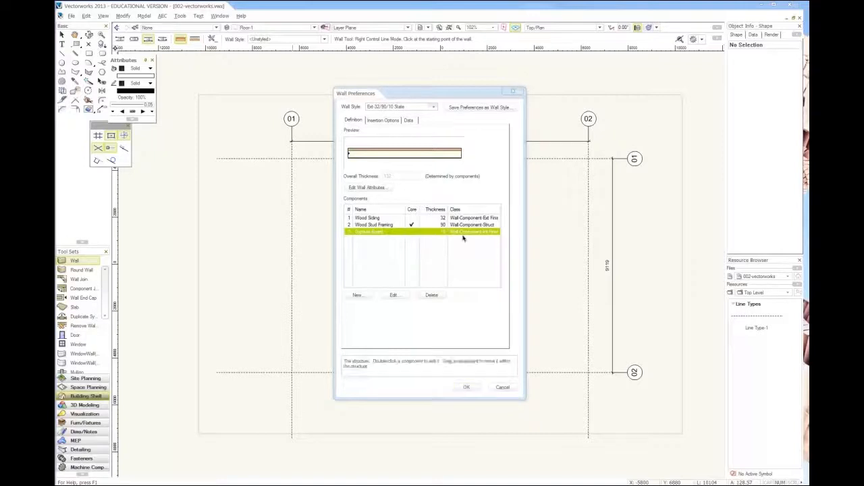
click(467, 387)
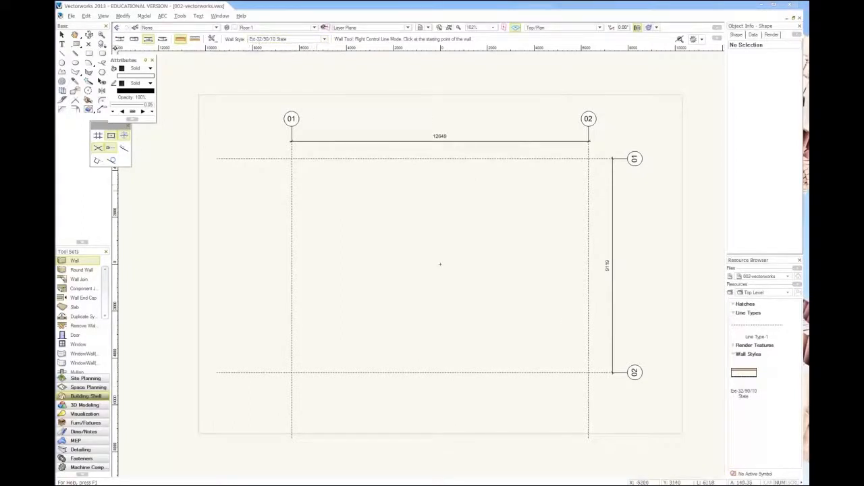
- Switch to the 1456.pdf plan in Foxit Reader, check the exterior wall dimensions on the ground floor plan, and return to Vectorworks
click(128, 127)
key(alt+Tab)
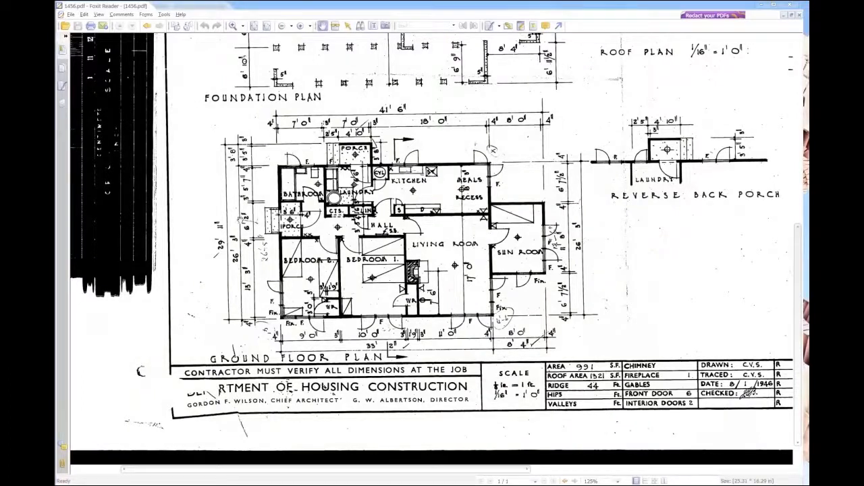
click(762, 5)
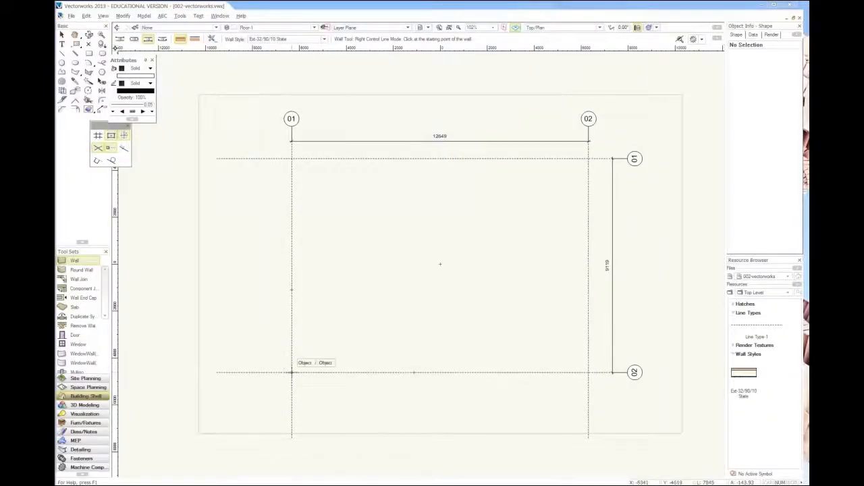
key(alt+Tab)
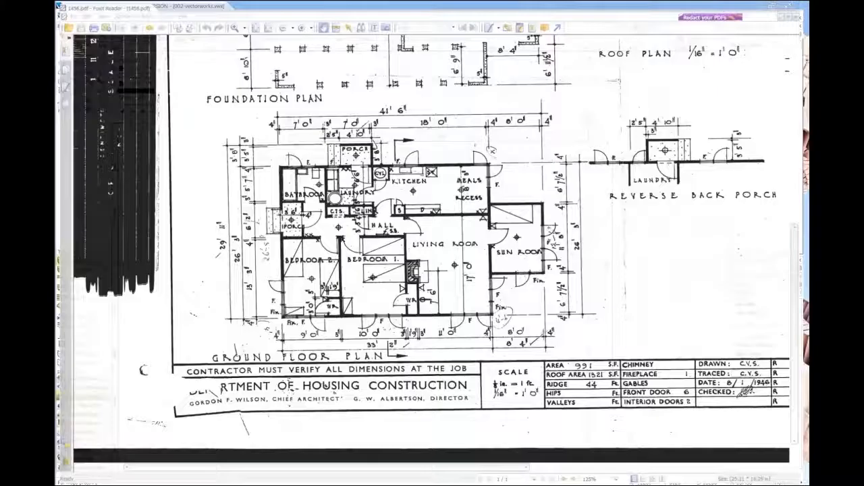
key(alt+Tab)
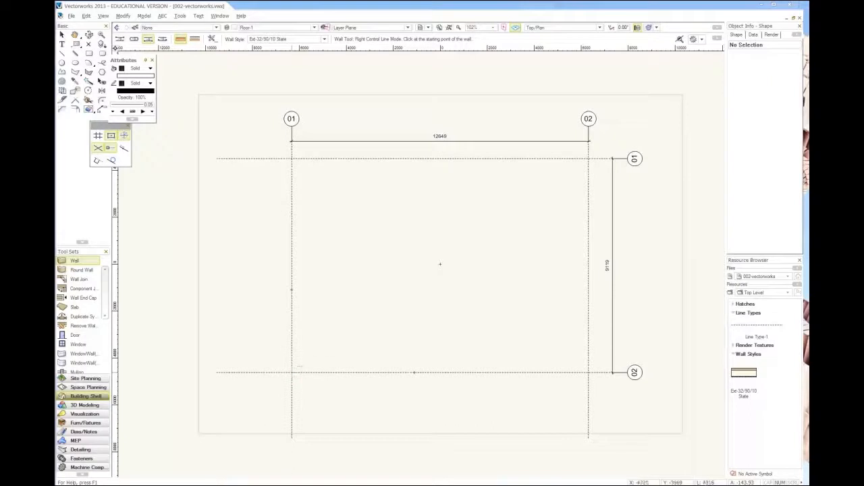
- Draw a vertical wall 26'3" long in Left Control Line mode, upward from the intersection of vertical gridline 01 and horizontal gridline 02
click(120, 39)
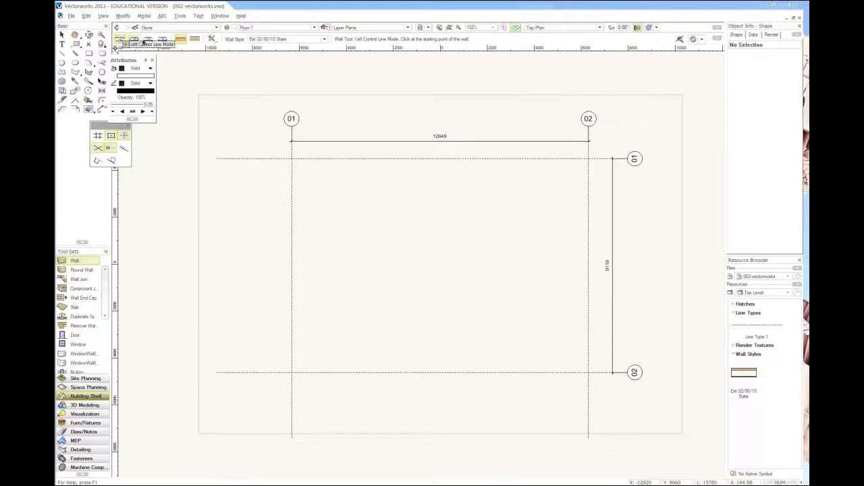
click(291, 372)
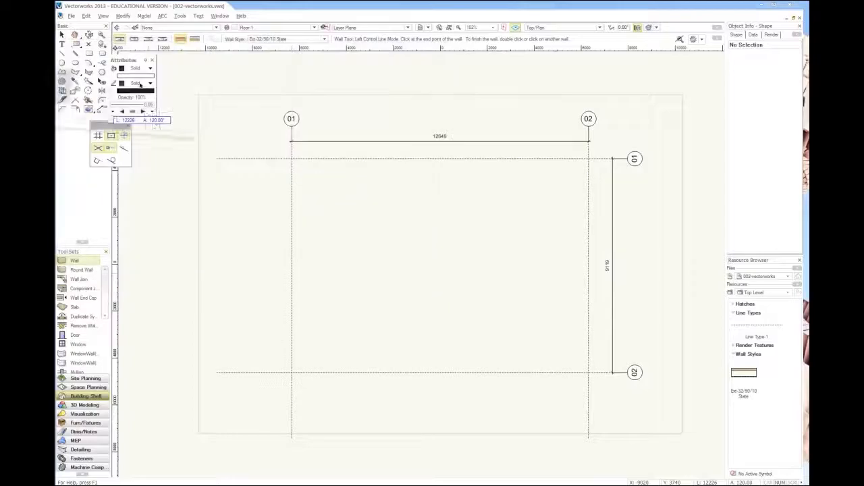
click(292, 372)
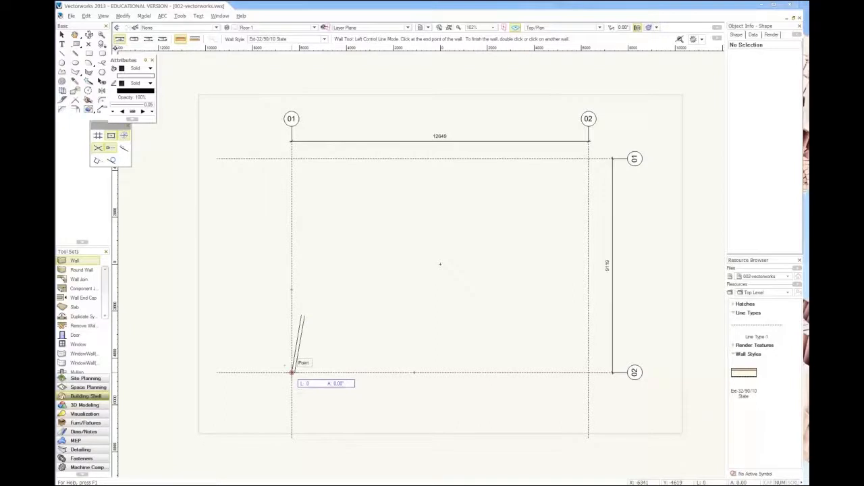
key(Tab)
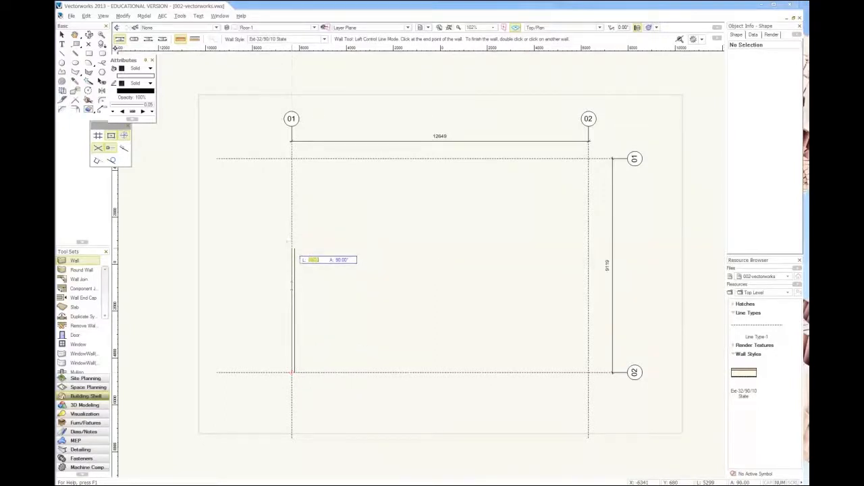
text(26'3)
key(Tab)
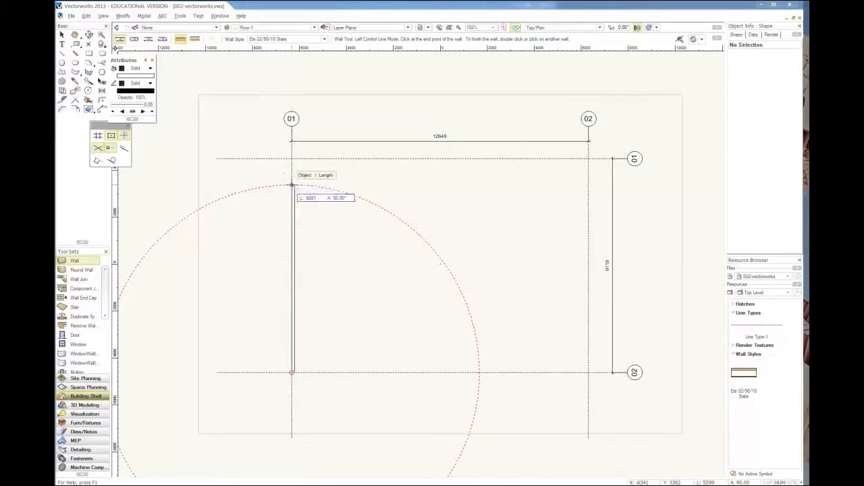
double_click(292, 184)
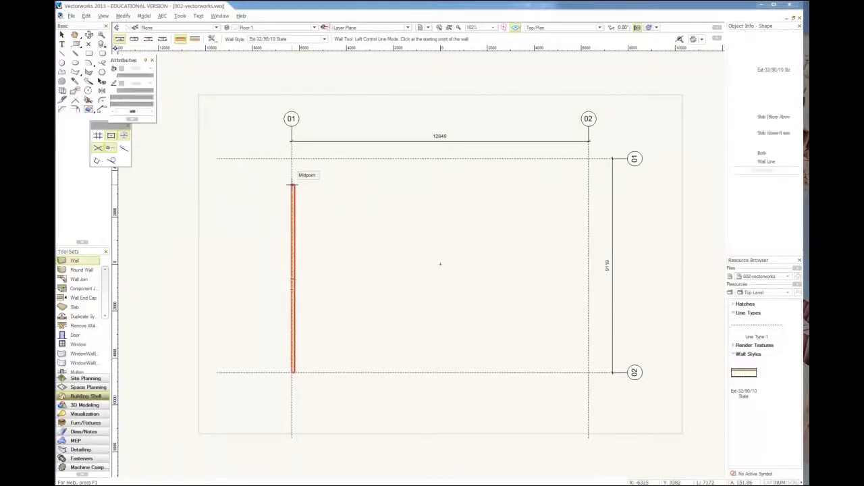
- Examine the component layers of the new vertical wall on gridline 01 up close
scroll(287, 290, up, 5)
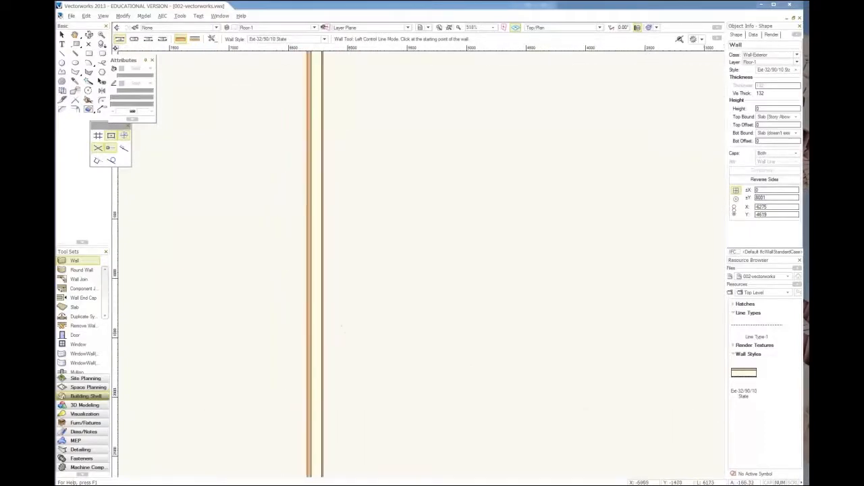
key(x)
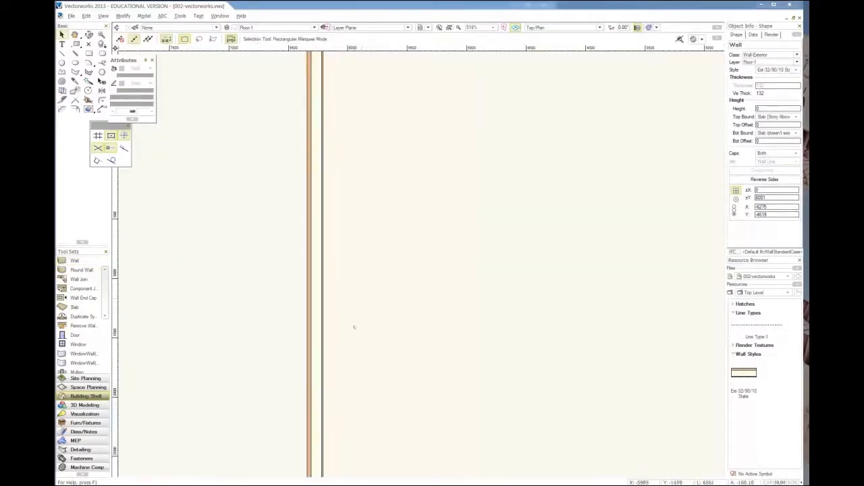
click(353, 327)
scroll(331, 182, up, 5)
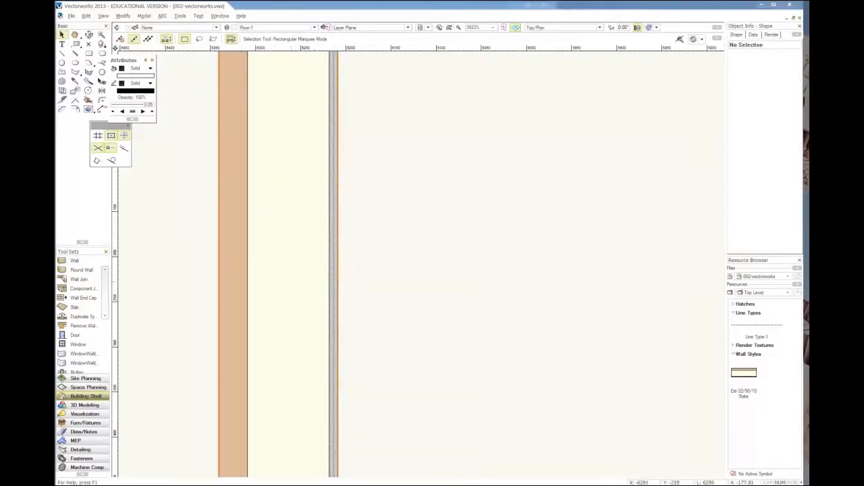
scroll(283, 332, down, 5)
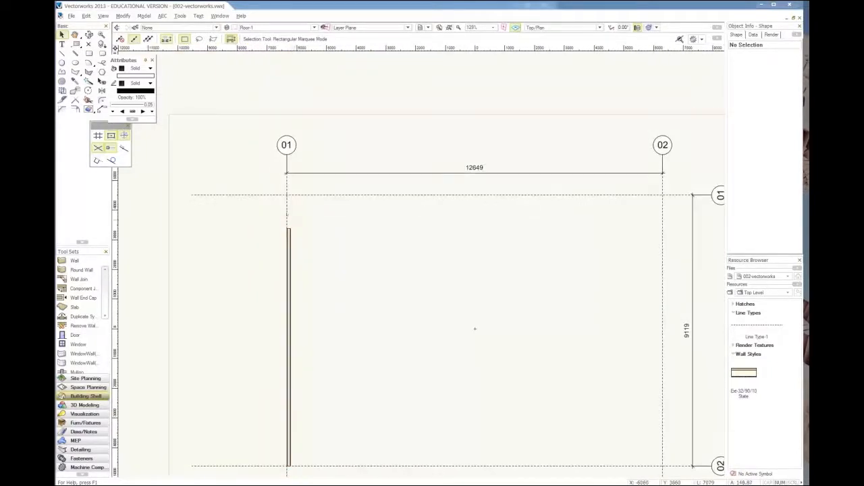
scroll(304, 234, up, 3)
scroll(288, 224, down, 3)
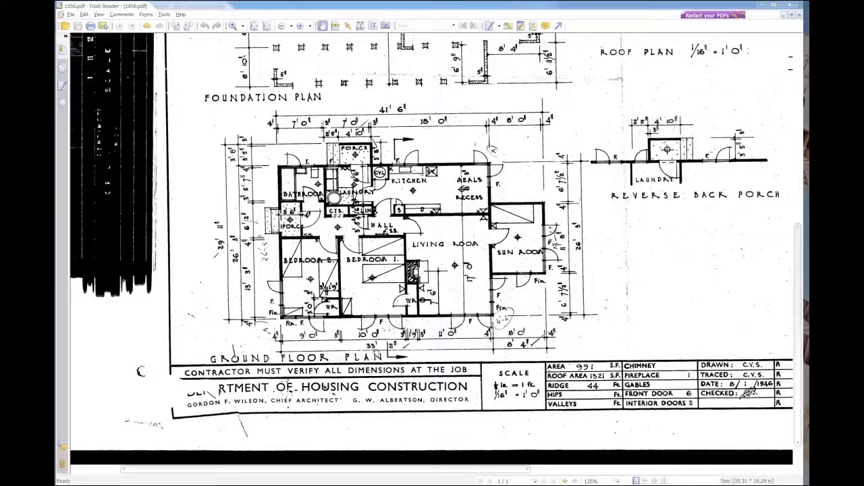
- Return to Vectorworks and draw a horizontal wall 33'2" long in Left Control Line mode, rightward from the upper end of the vertical wall
click(762, 5)
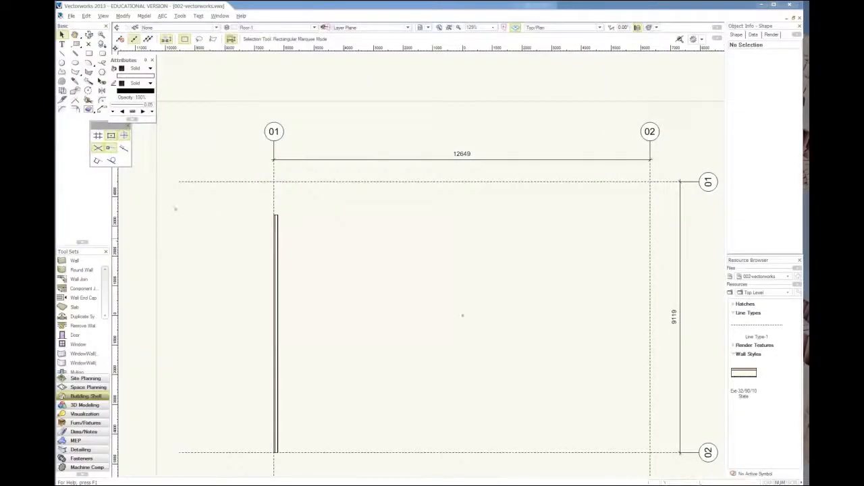
click(72, 260)
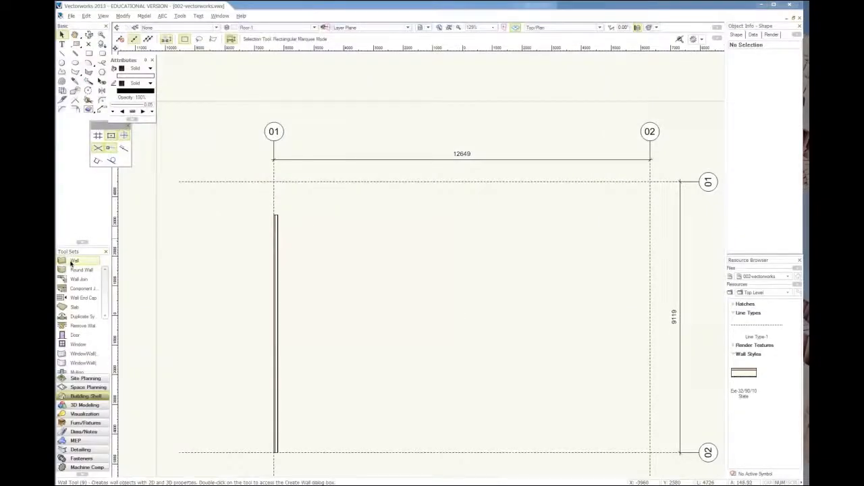
click(274, 215)
text(3312)
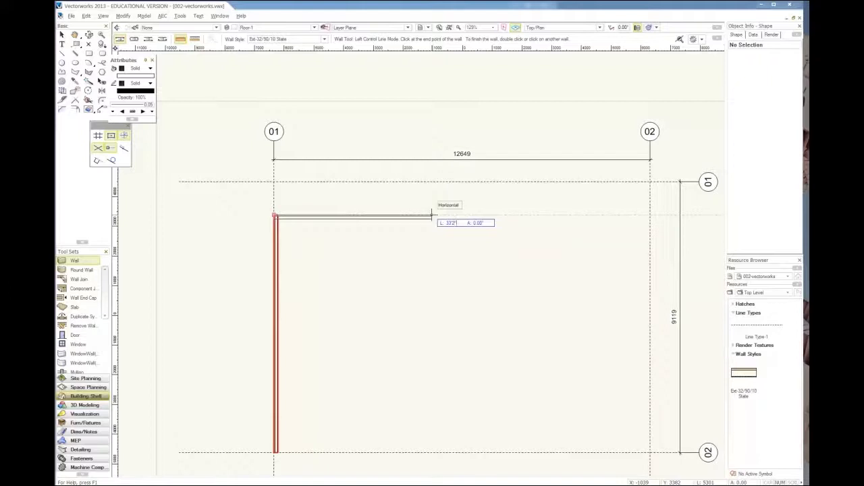
key(Tab)
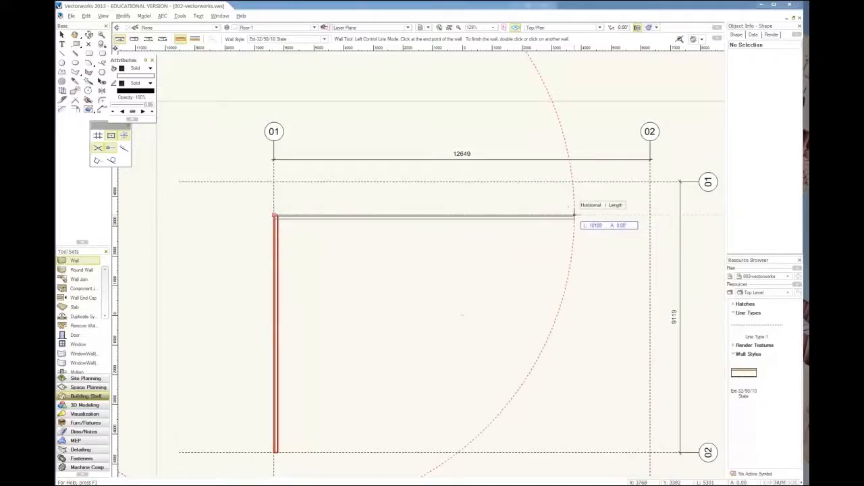
double_click(574, 216)
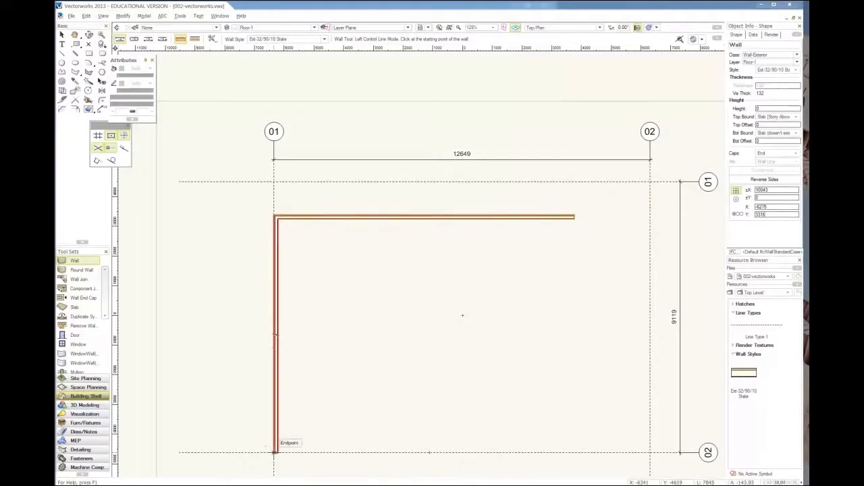
- Draw a wall in Right Control Line mode along horizontal gridline 02, from the vertical wall's lower end to below the upper wall's right end
click(274, 452)
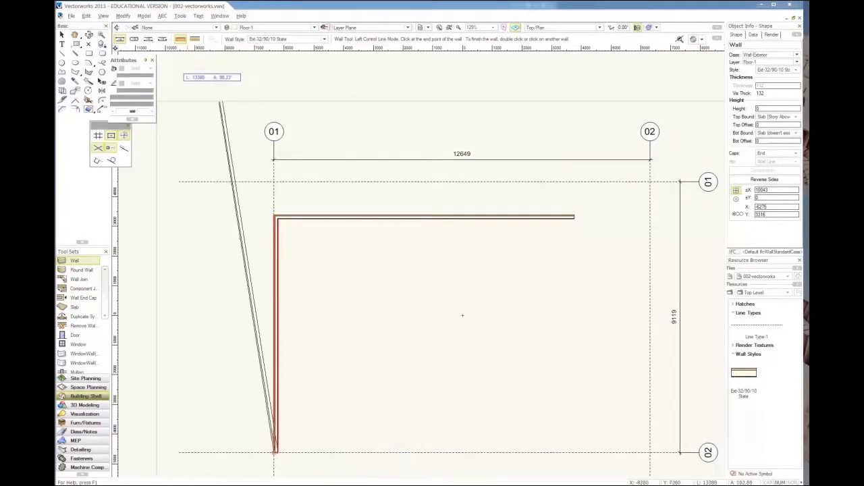
click(148, 39)
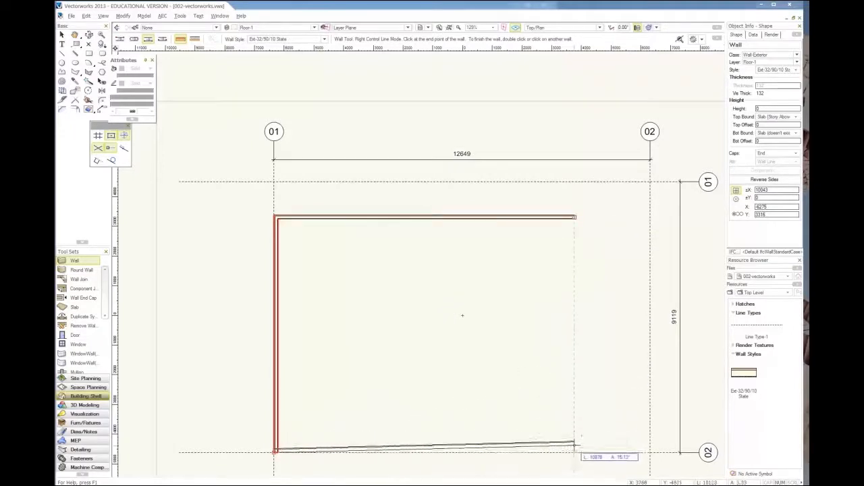
double_click(574, 451)
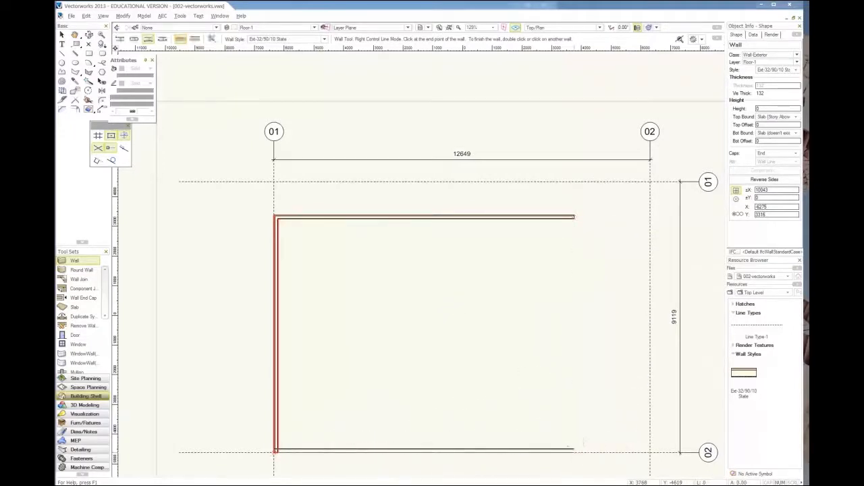
- Check the component order of the wall along horizontal gridline 02 at the lower-left corner and delete that wall
scroll(425, 451, down, 2)
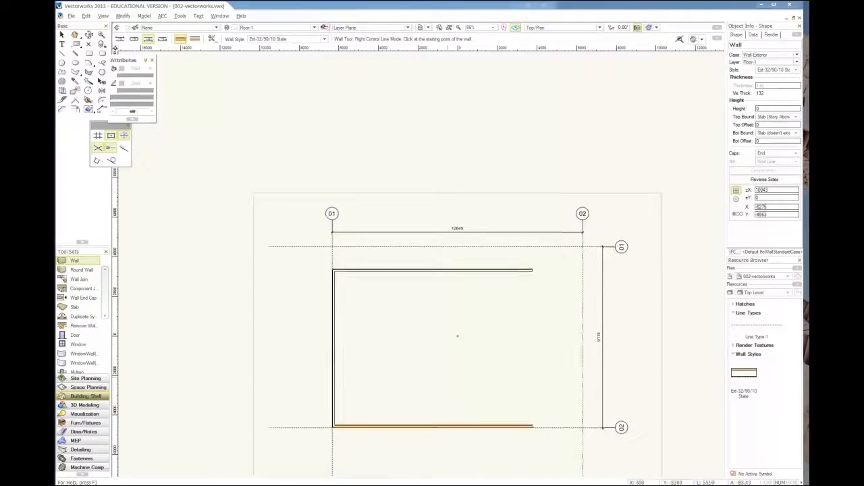
scroll(386, 407, up, 4)
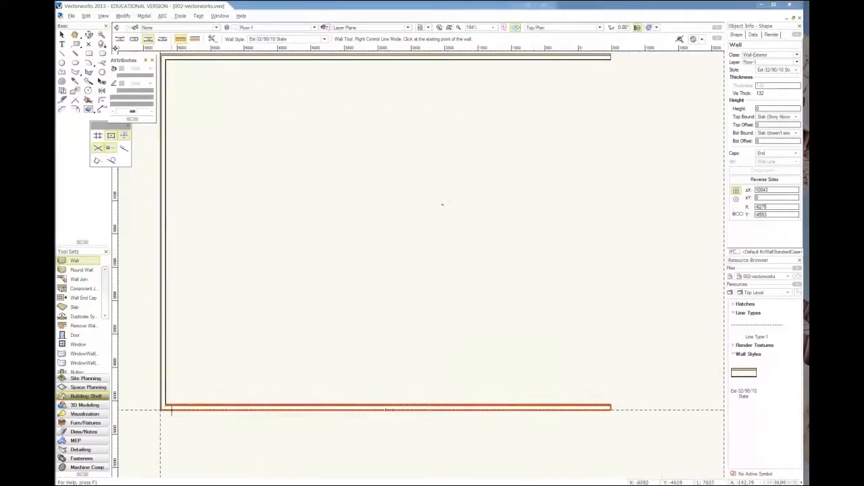
scroll(172, 409, up, 6)
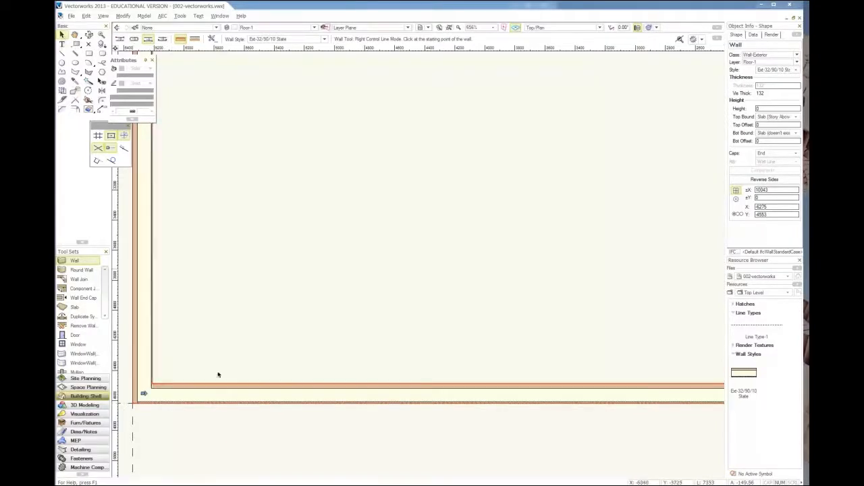
key(x)
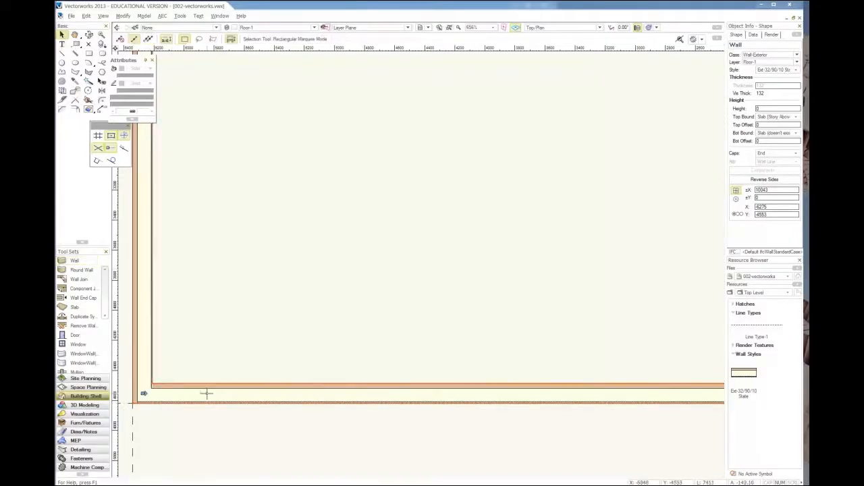
right_click(463, 394)
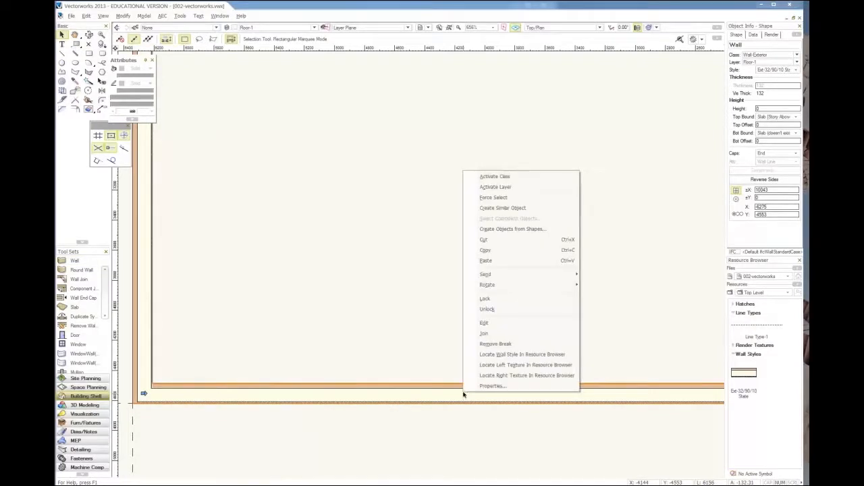
click(425, 388)
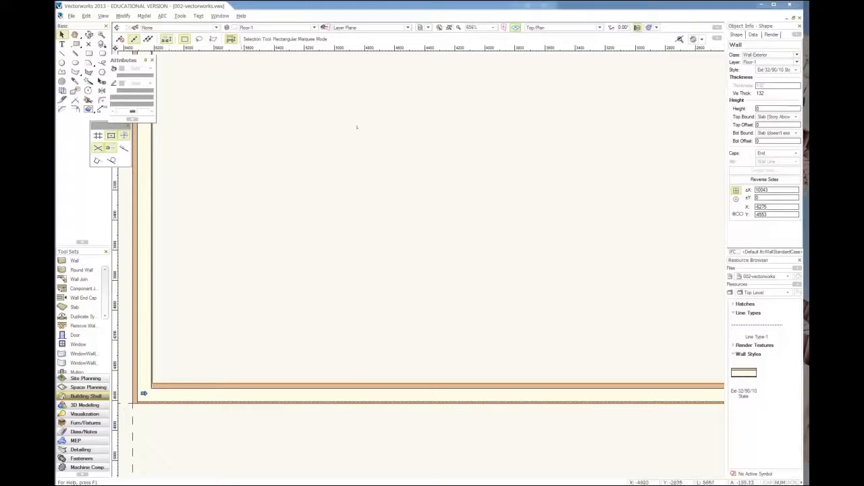
scroll(356, 126, down, 3)
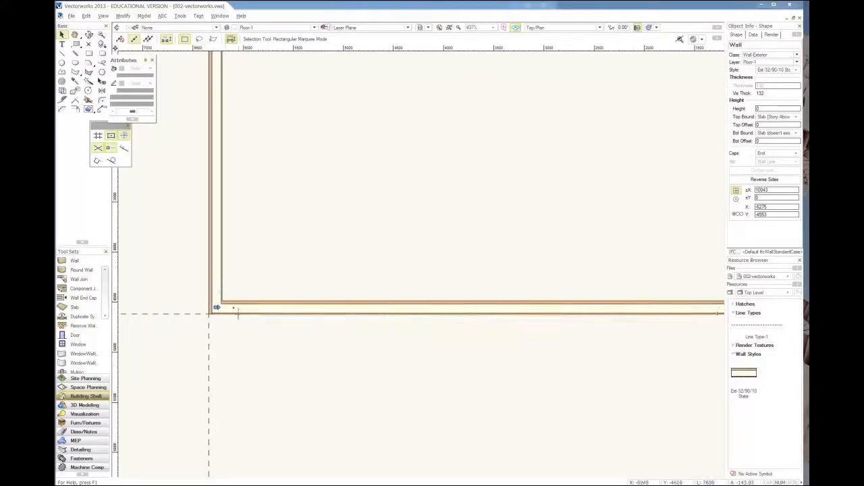
scroll(324, 270, down, 1)
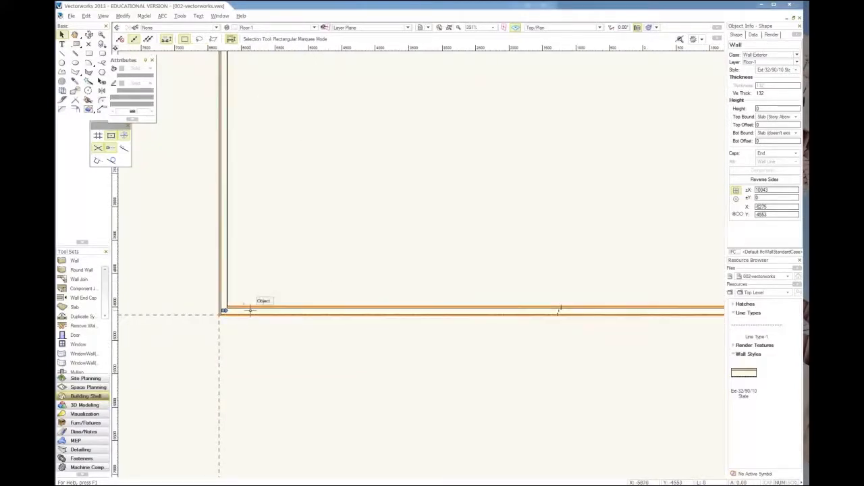
key(Delete)
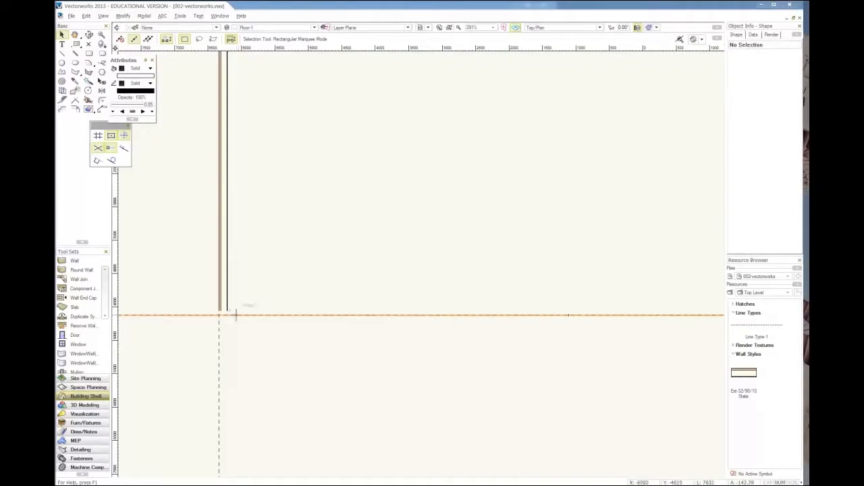
- Draw the lower wall in Left Control Line mode along gridline 02, from below the upper wall's right end leftward to vertical gridline 01
click(74, 262)
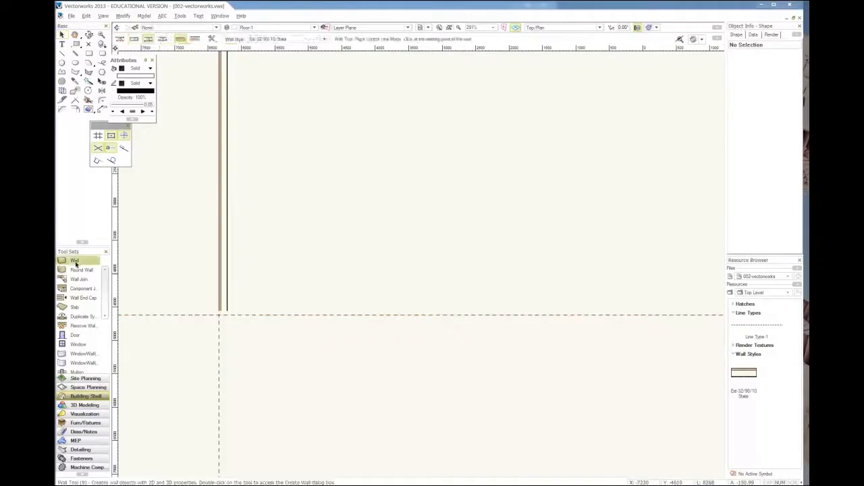
click(219, 314)
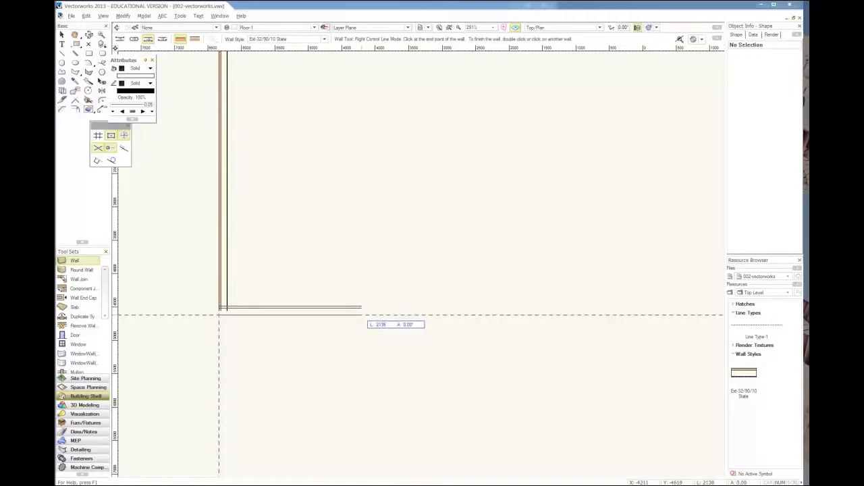
click(119, 39)
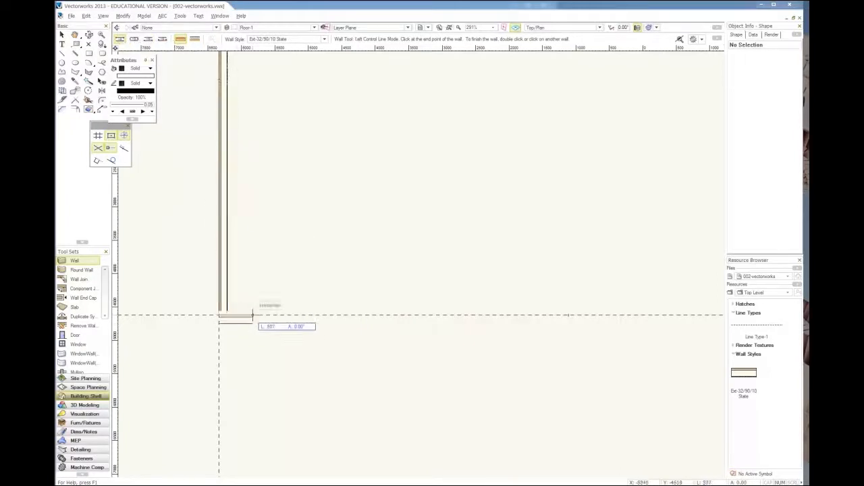
key(Escape)
scroll(236, 320, down, 5)
scroll(247, 317, up, 2)
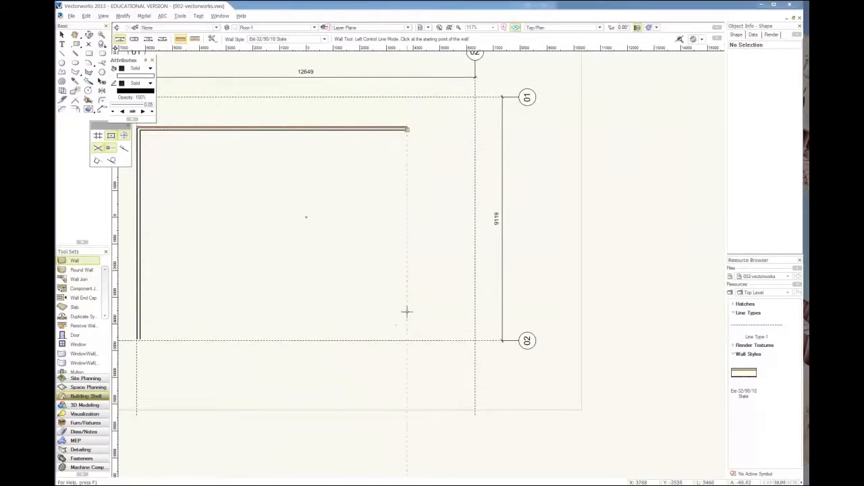
click(406, 340)
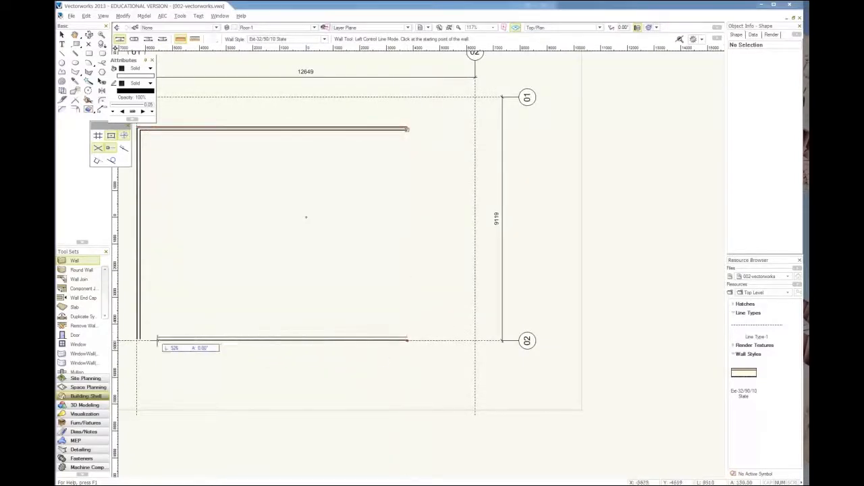
scroll(137, 338, up, 8)
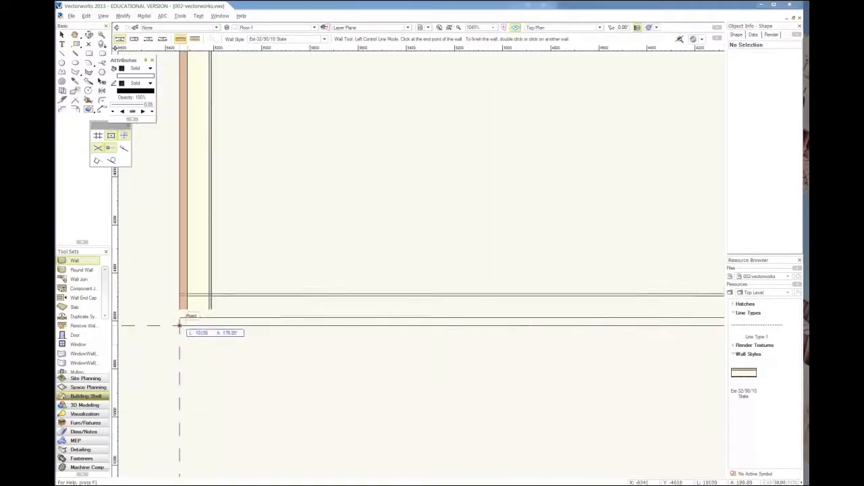
click(180, 326)
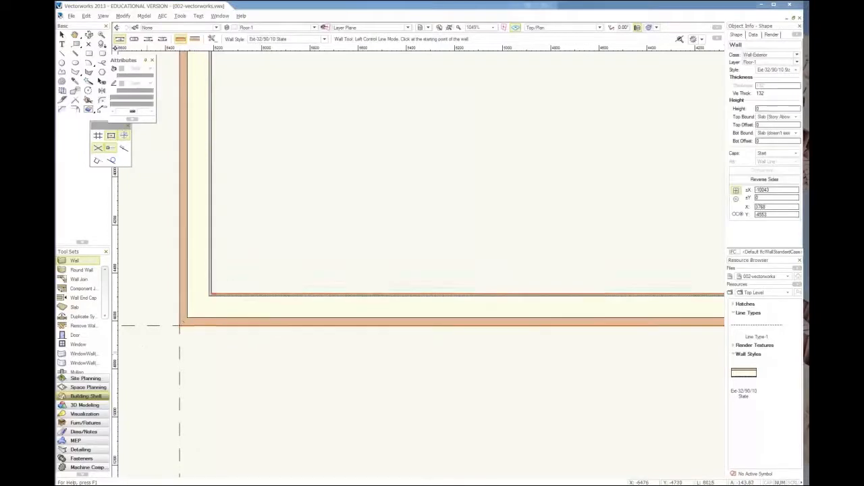
scroll(179, 326, down, 6)
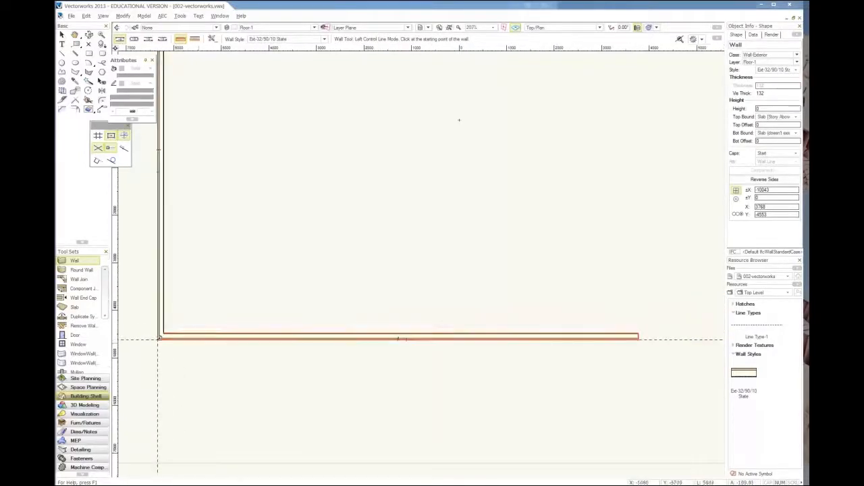
scroll(431, 345, down, 1)
scroll(569, 90, up, 2)
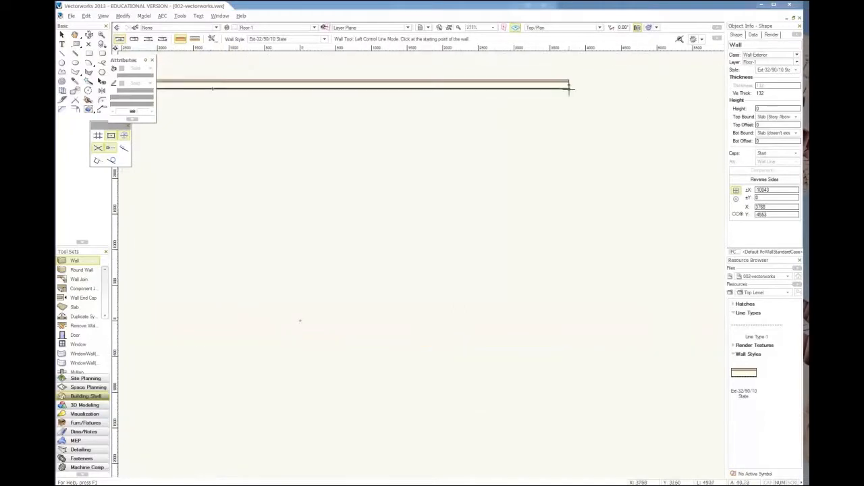
scroll(528, 104, down, 3)
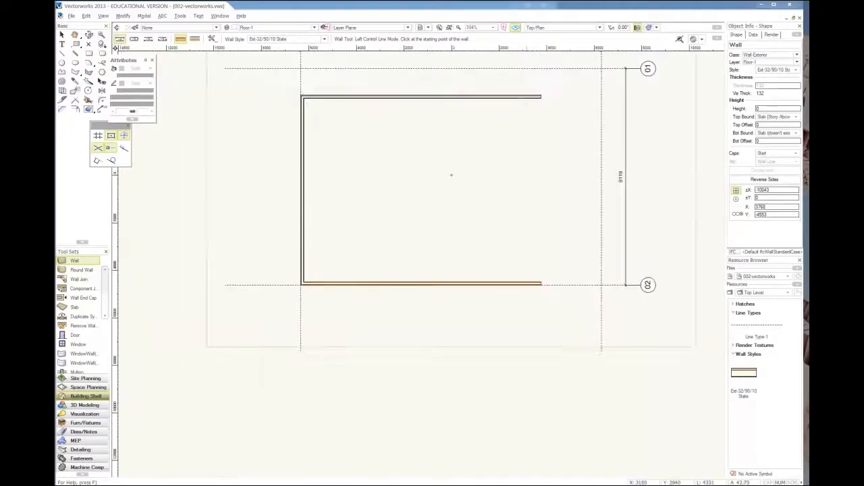
scroll(451, 175, up, 1)
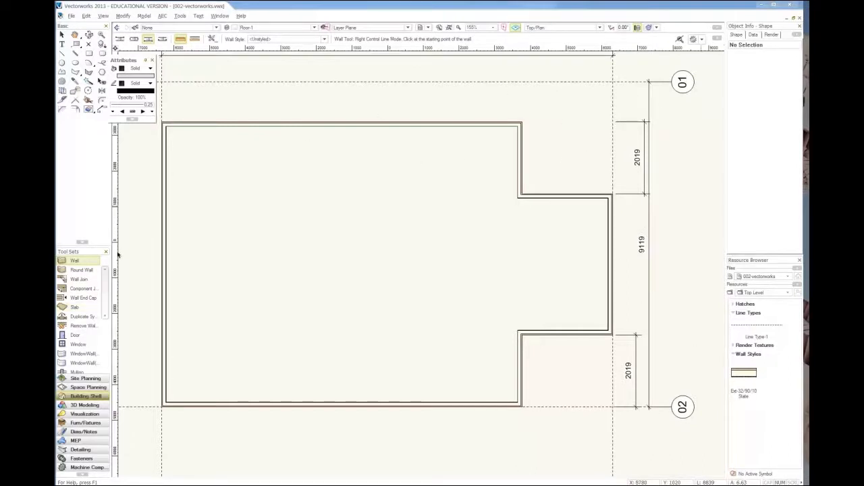
- Switch to the 1456.pdf plan in Foxit Reader, review the ground floor layout, and return to Vectorworks
key(alt+Tab)
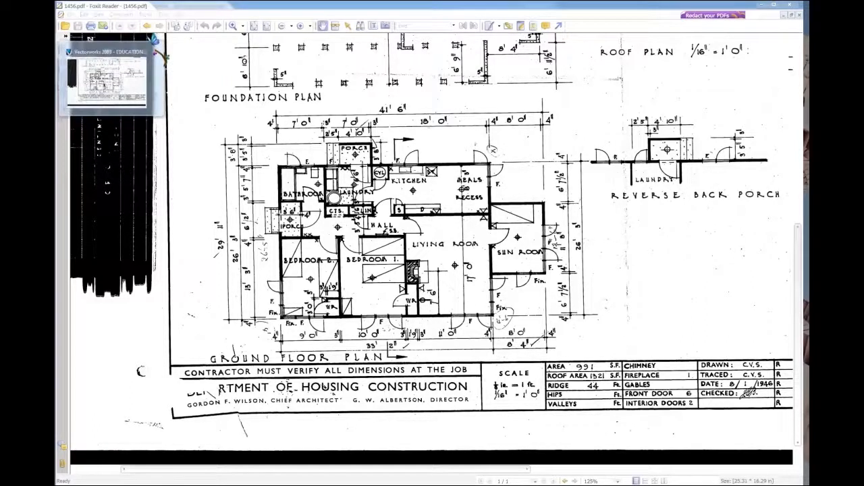
click(106, 81)
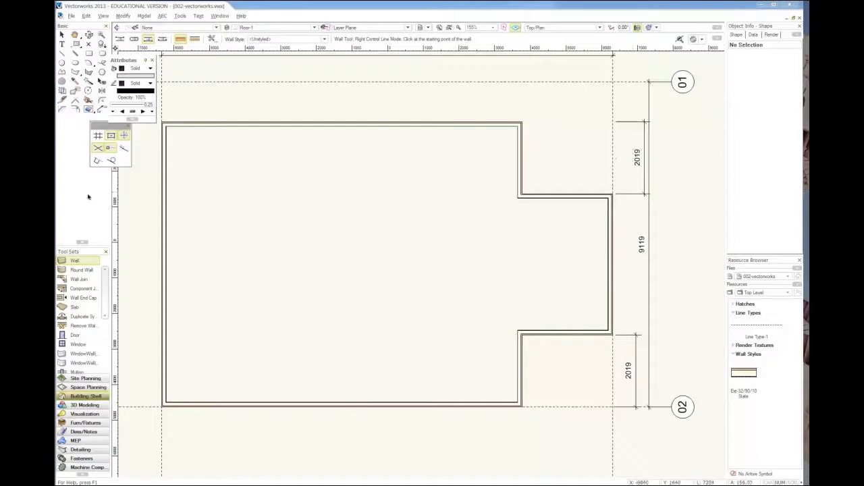
- Check the 1456.pdf plan in Foxit Reader and load the Int-2x6-Gyp Bd 1/2" style into the wall preferences back in Vectorworks
key(alt+Tab)
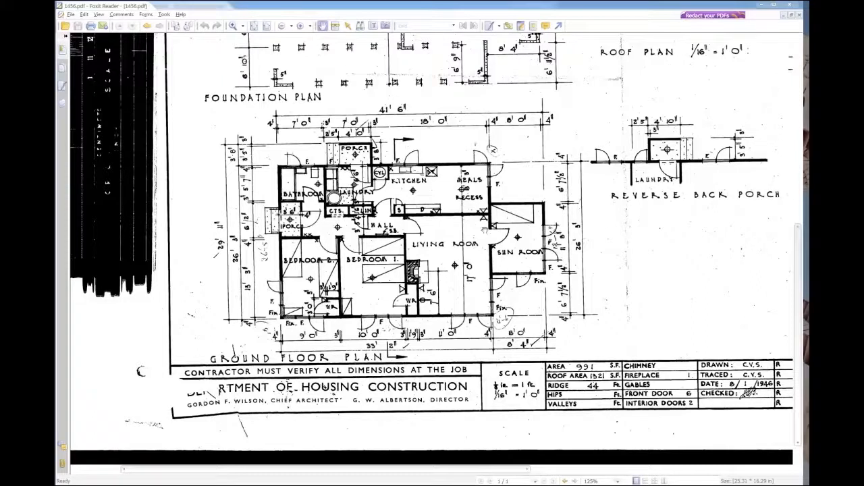
click(761, 6)
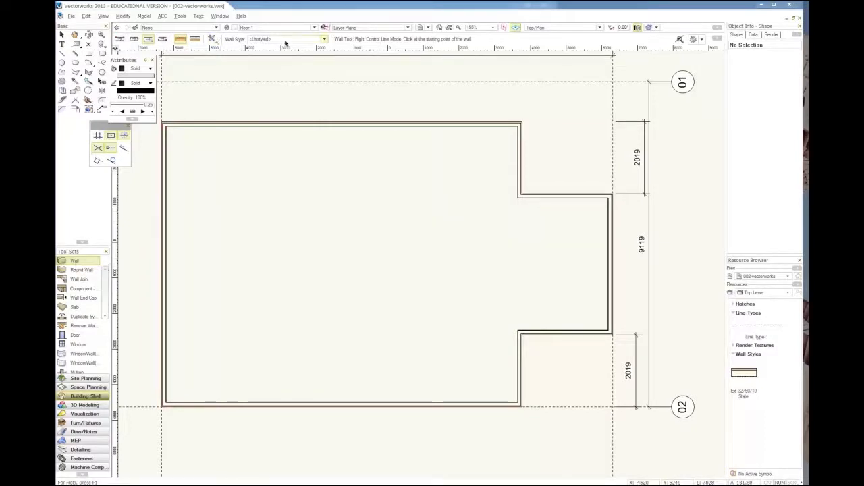
click(212, 39)
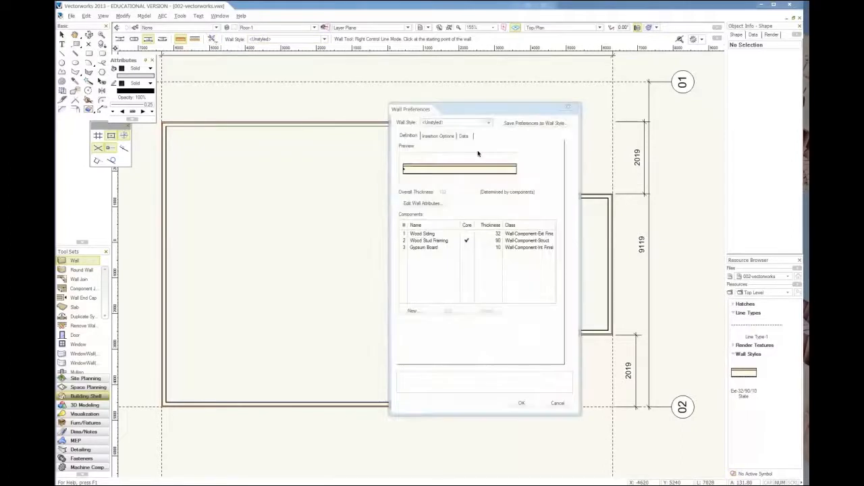
click(488, 123)
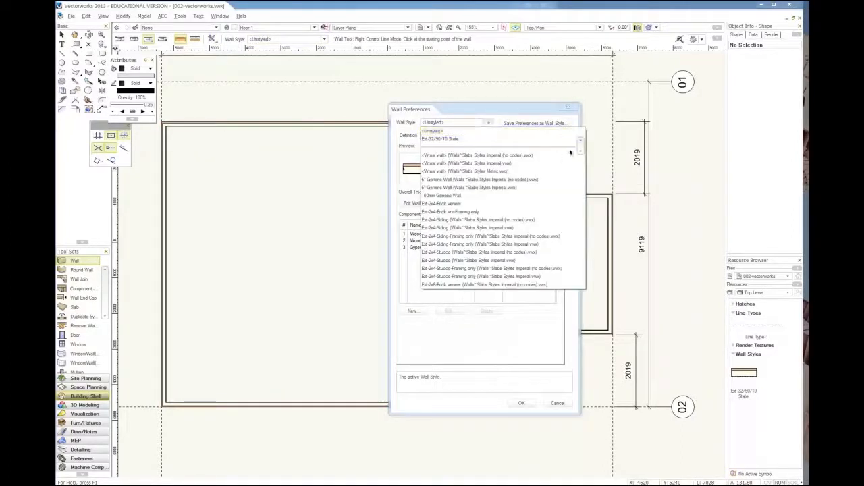
drag(581, 144, 584, 231)
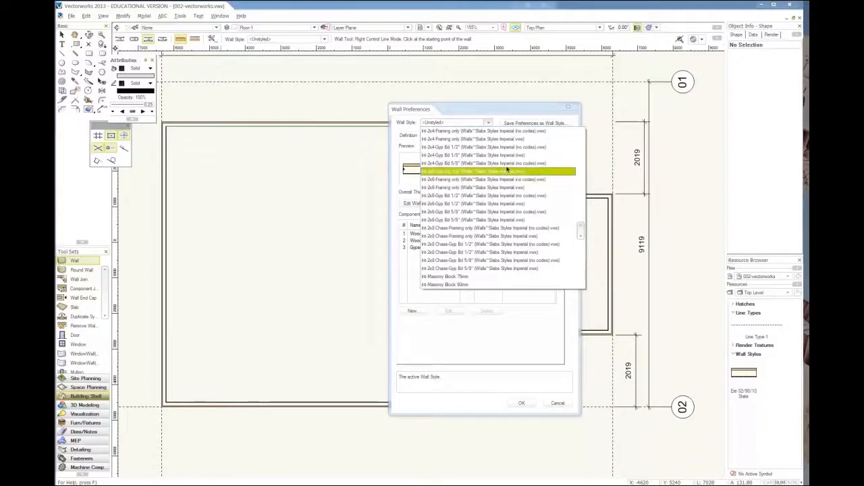
click(465, 196)
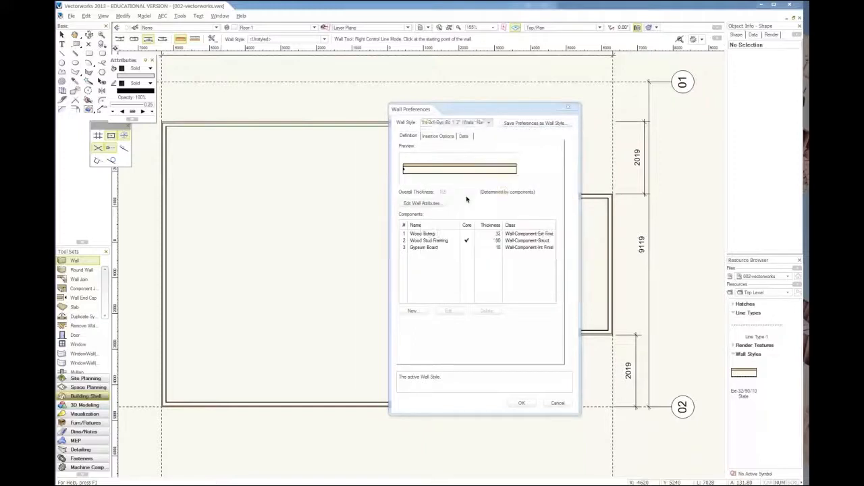
- Set the thickness of the Wood Stud Framing component to 90
click(495, 241)
double_click(490, 244)
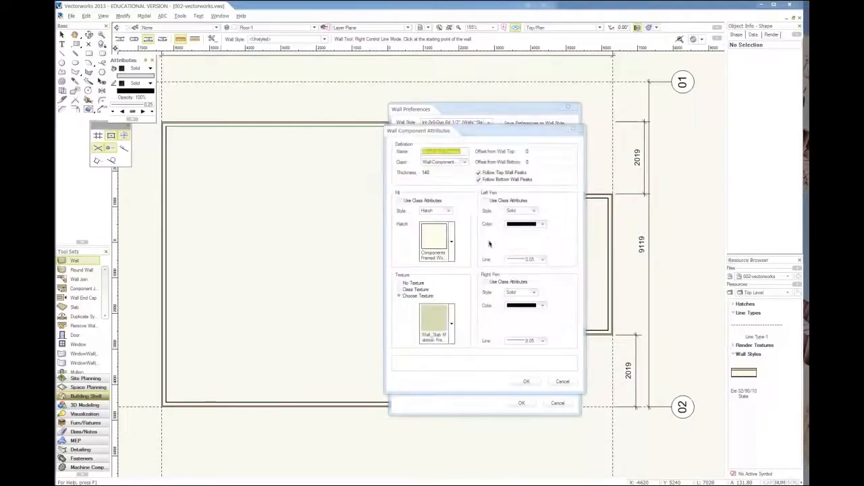
double_click(432, 174)
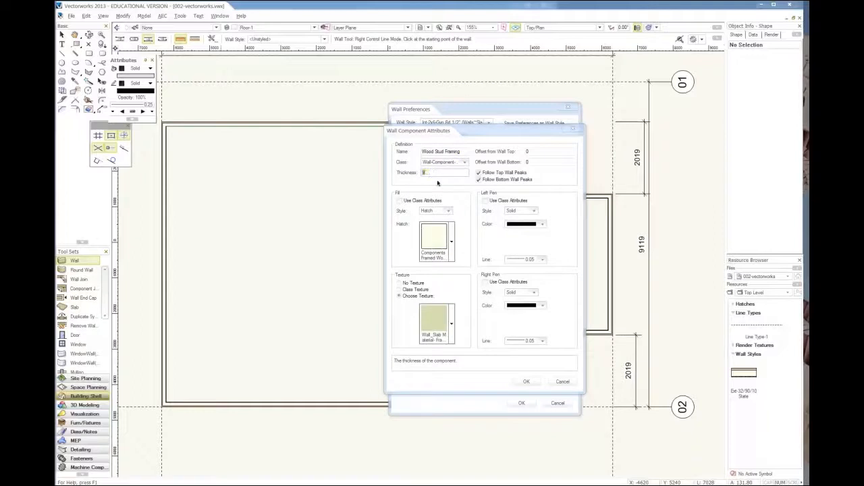
click(560, 382)
- Set the thickness of both Gypsum Board components, on either side of the stud framing, to 10
click(496, 248)
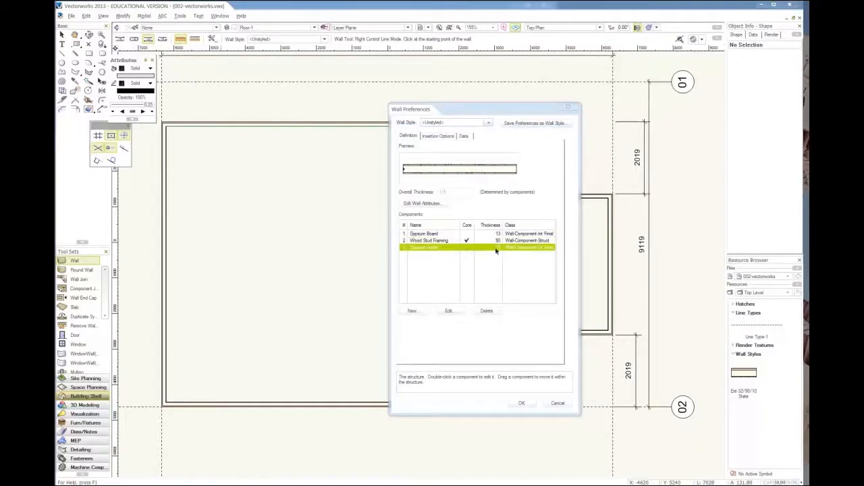
double_click(434, 174)
text(10)
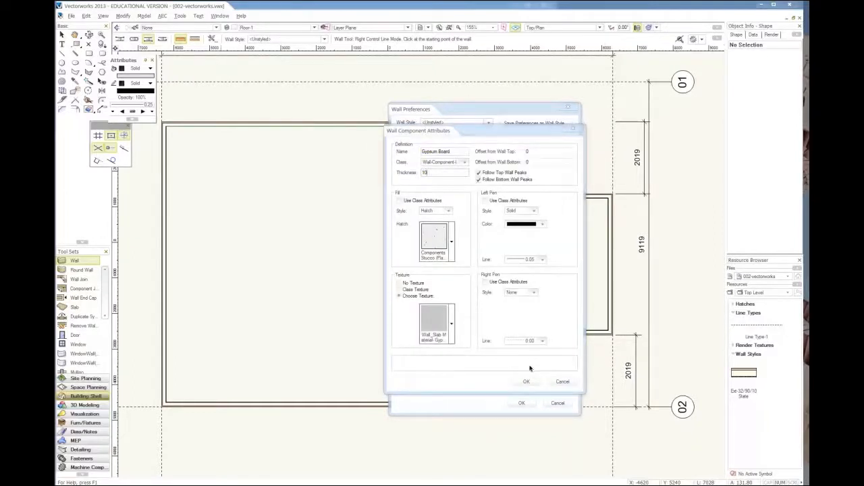
click(524, 381)
click(491, 234)
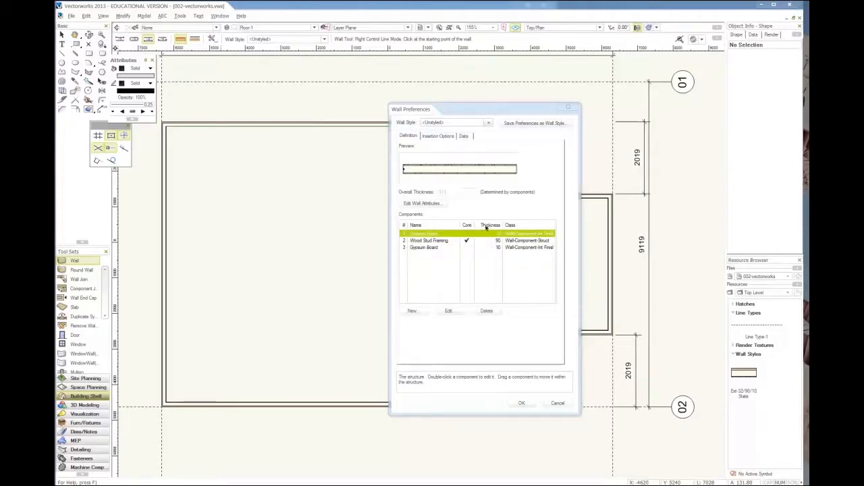
double_click(492, 234)
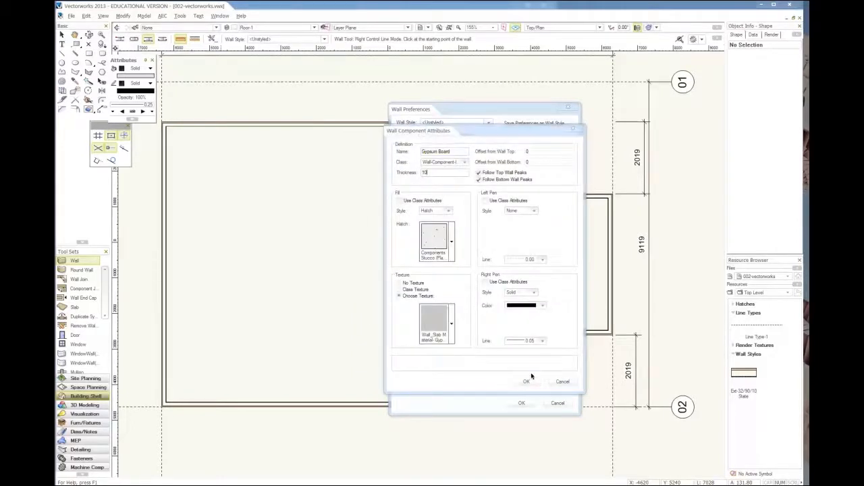
click(526, 380)
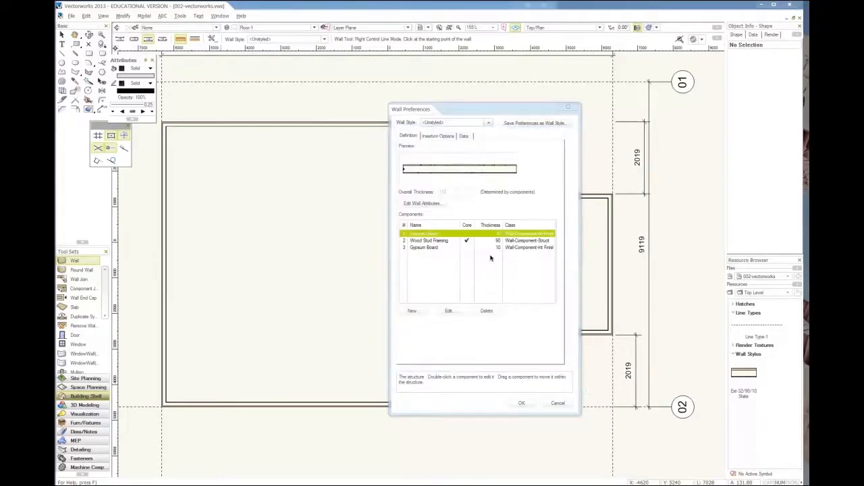
- Save the wall preferences as a wall style named Int-10/90/10 State and accept the settings
click(519, 125)
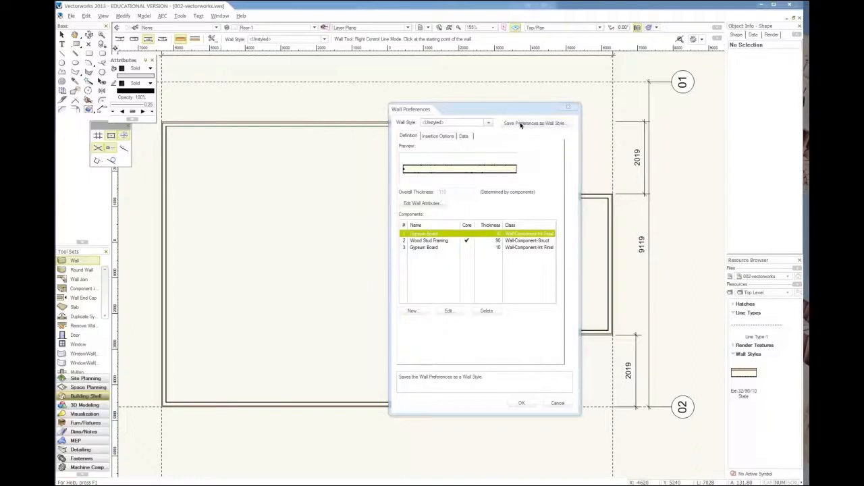
click(457, 248)
drag(456, 248, 511, 249)
text(-10/90/10 Stale)
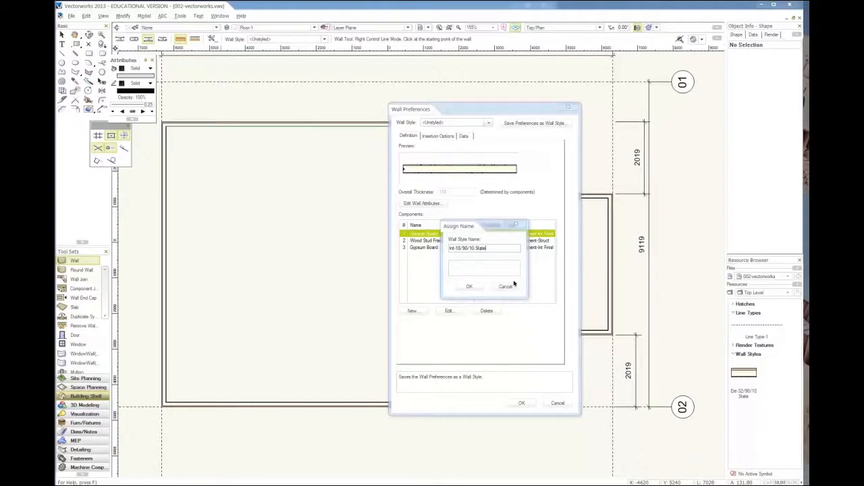
click(469, 286)
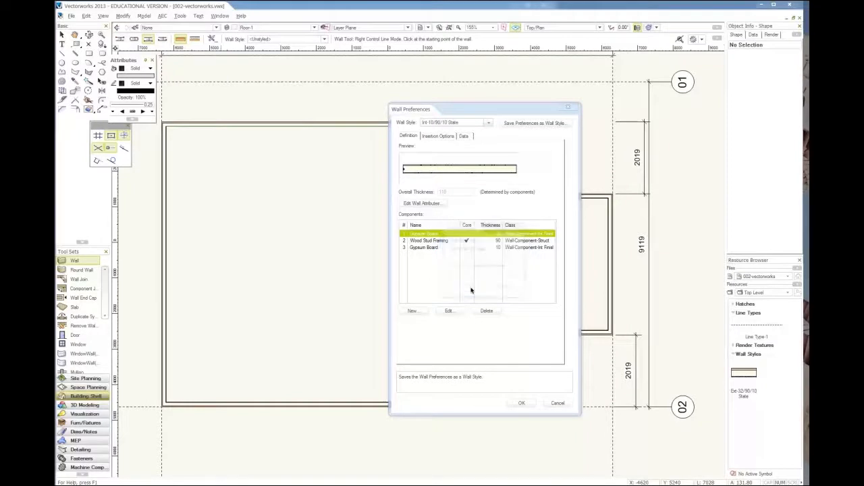
click(521, 403)
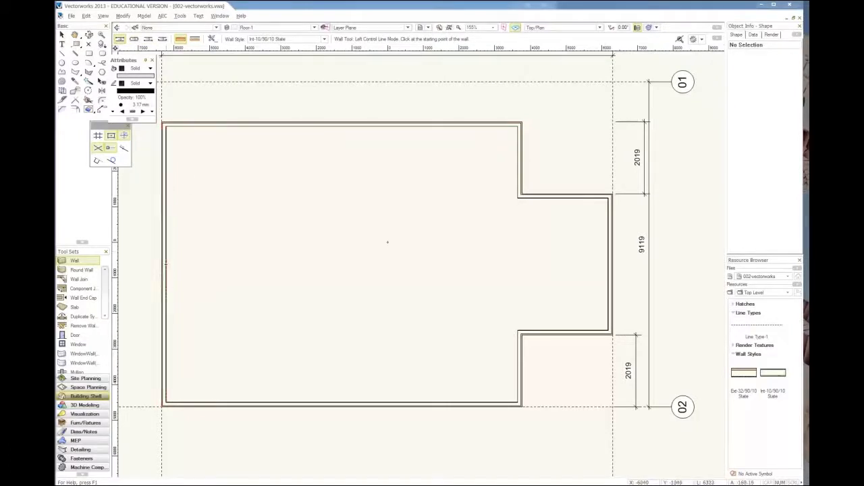
- Draw an interior wall from the left exterior wall about 5134 mm across and down to the lower wall, and divide that space with a vertical wall
click(165, 295)
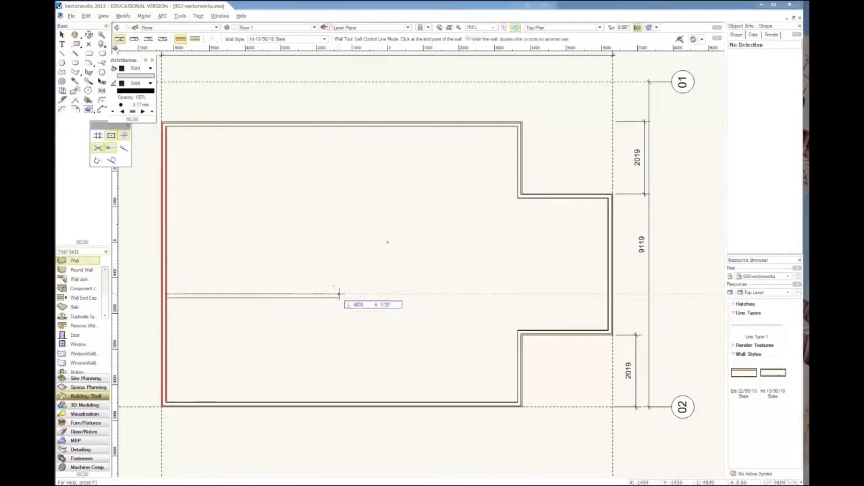
click(349, 295)
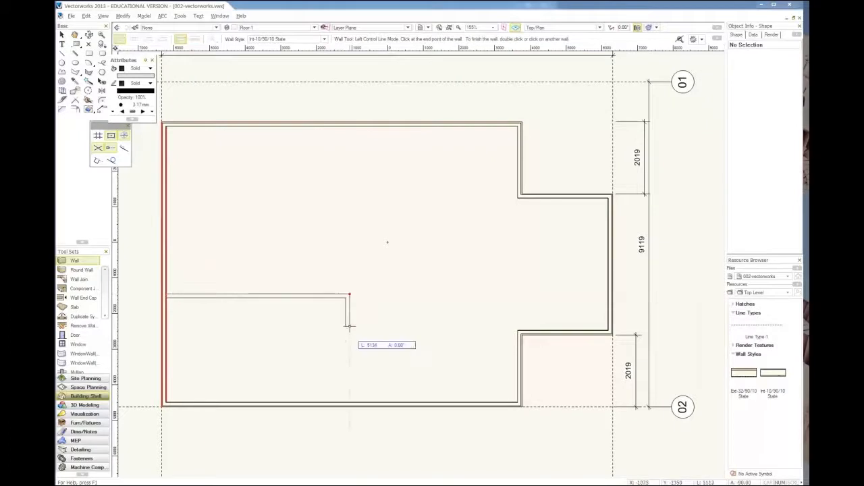
click(348, 403)
key(Escape)
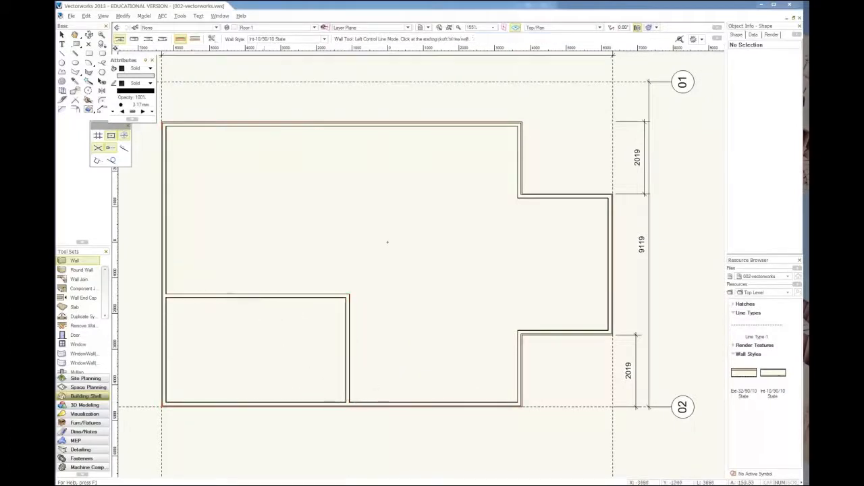
click(256, 297)
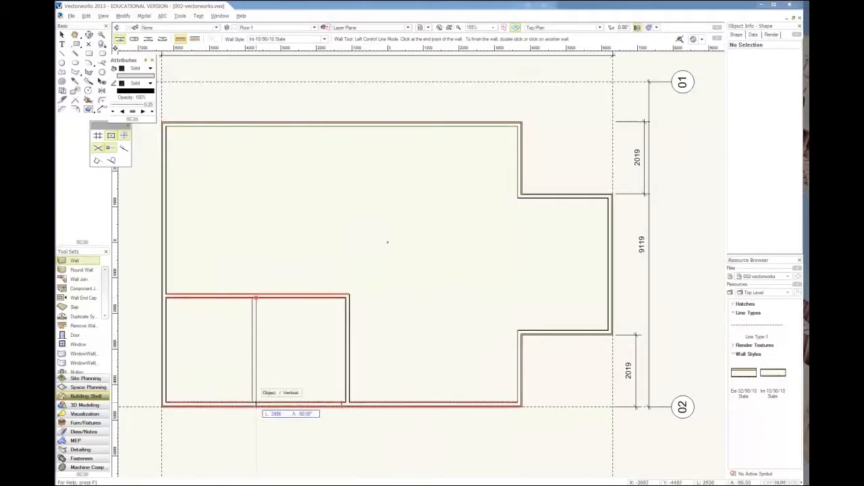
click(256, 404)
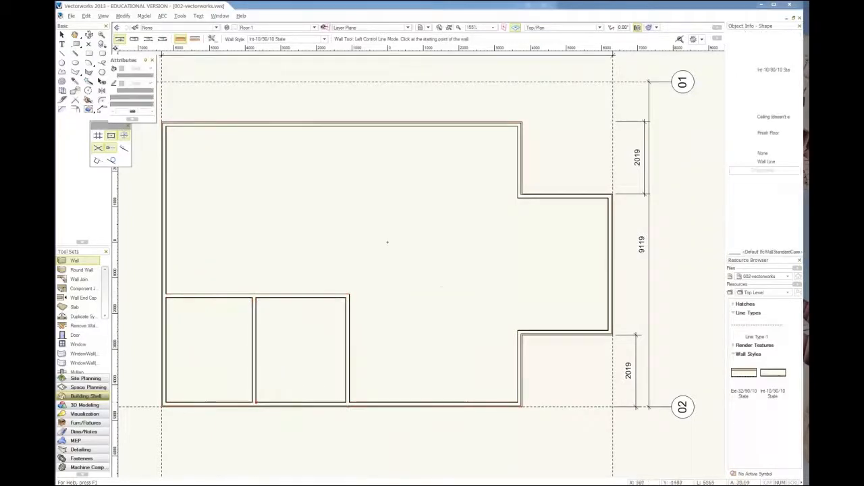
click(517, 198)
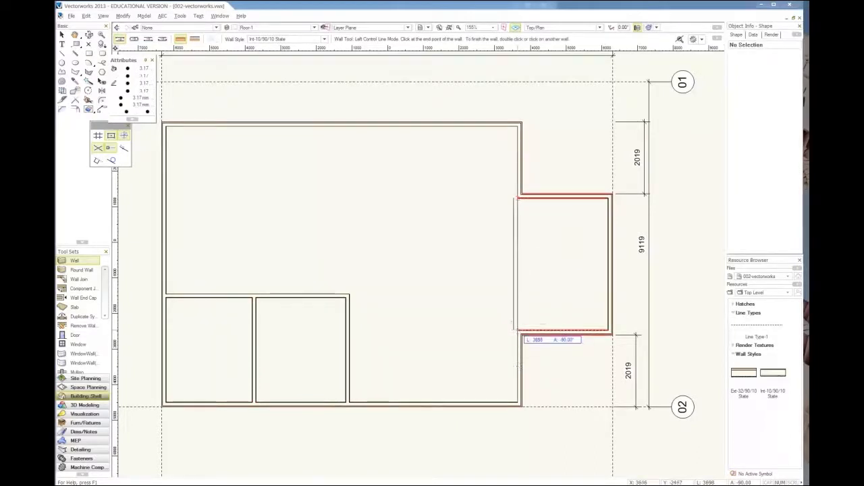
key(Escape)
scroll(561, 321, up, 2)
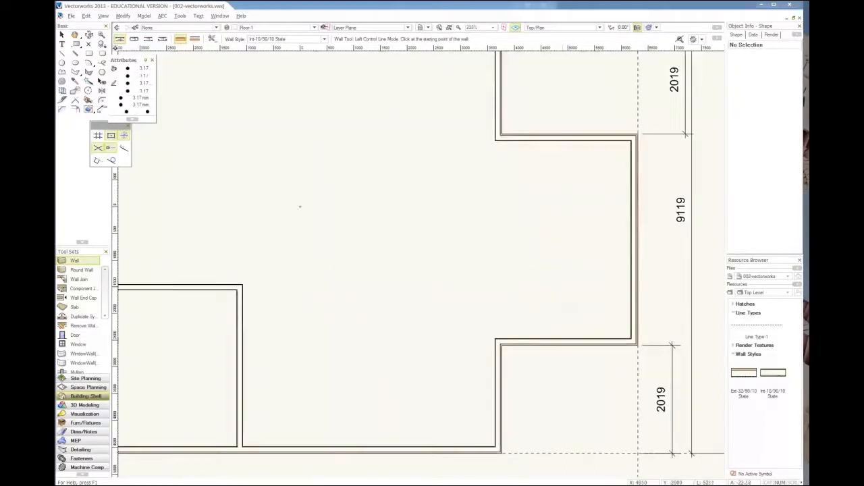
middle_drag(300, 207, 264, 229)
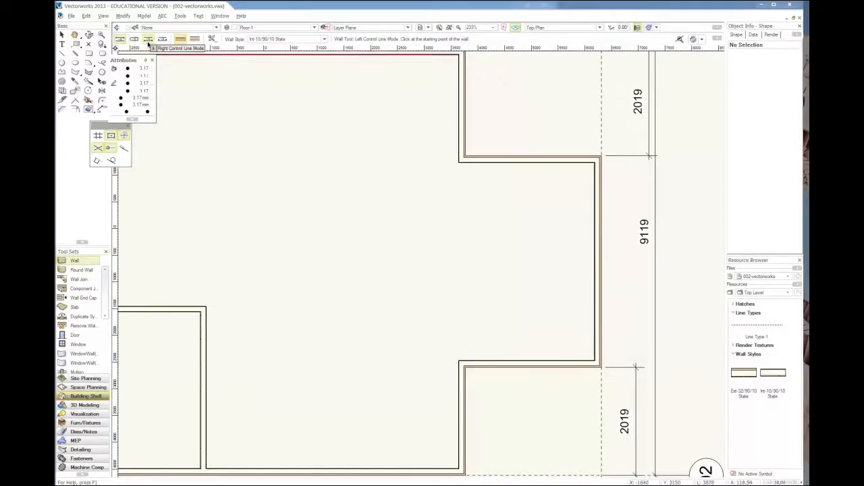
click(459, 361)
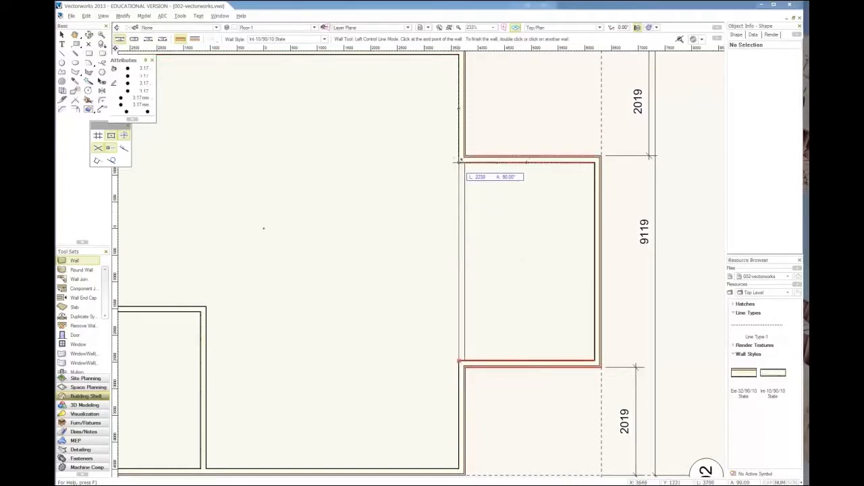
scroll(460, 160, up, 5)
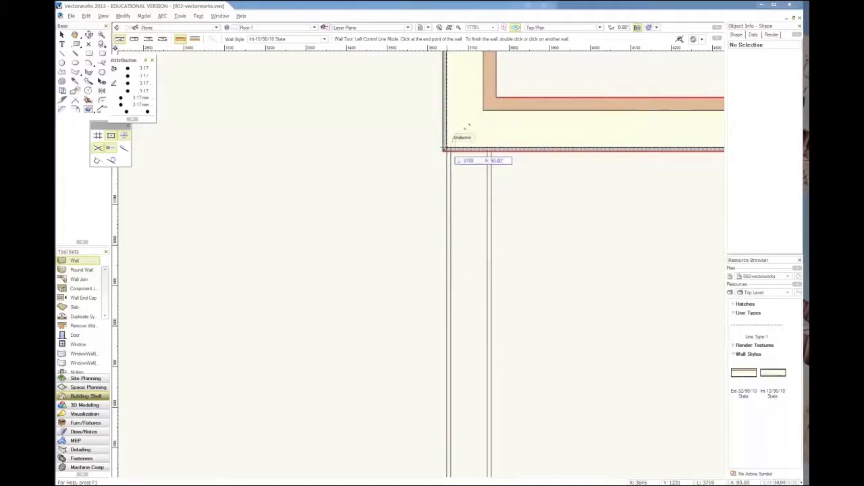
scroll(454, 145, down, 8)
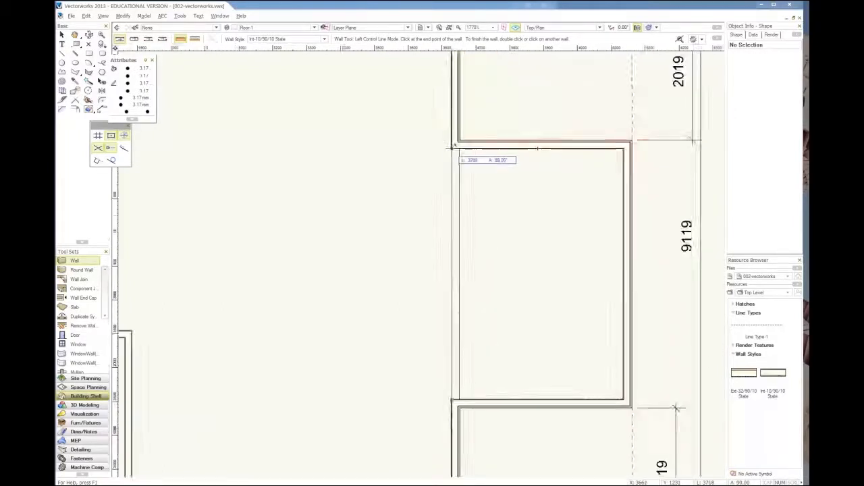
scroll(459, 273, up, 4)
scroll(459, 274, up, 5)
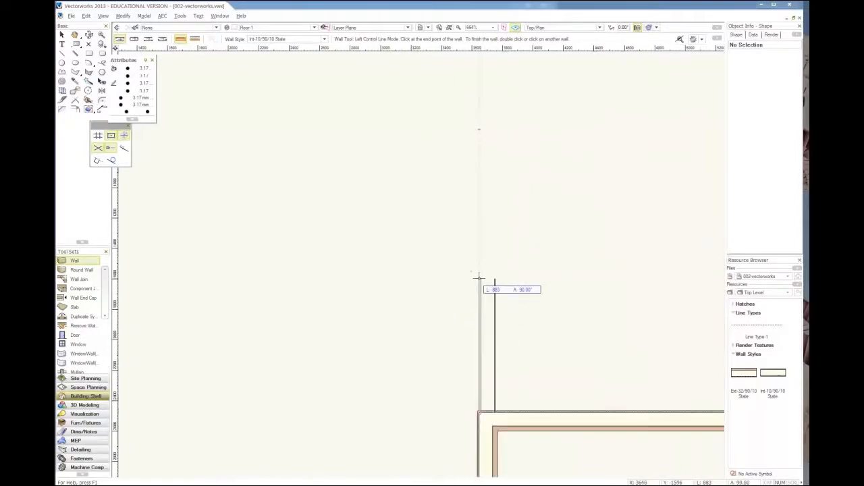
scroll(477, 380, up, 3)
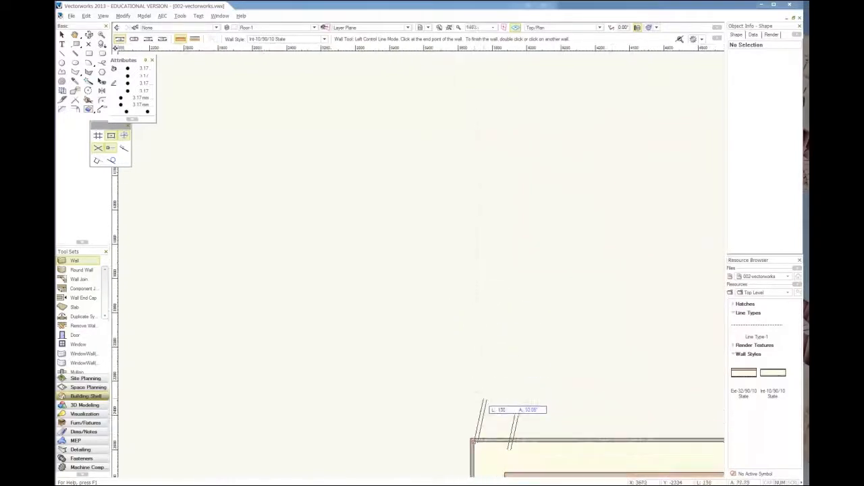
- Draw a vertical interior wall closing off the sun room projection, from its lower inner corner endpoint up to its upper inner corner endpoint
click(472, 439)
click(470, 438)
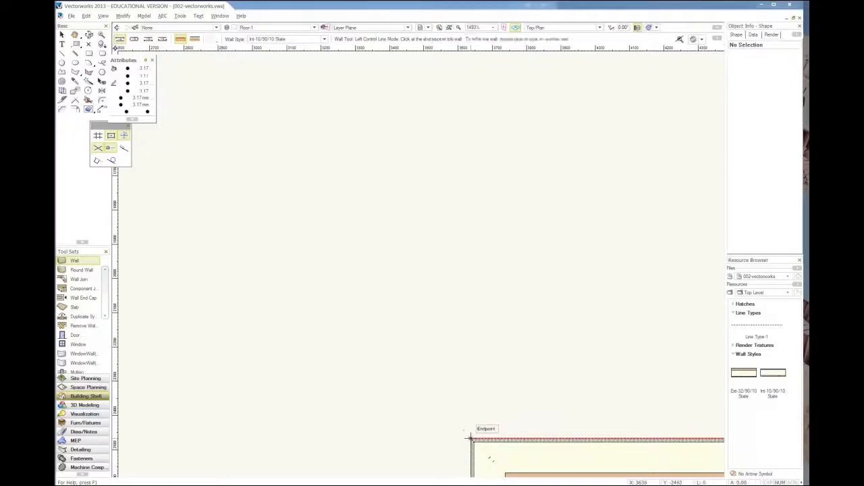
scroll(496, 434, down, 4)
scroll(495, 437, down, 2)
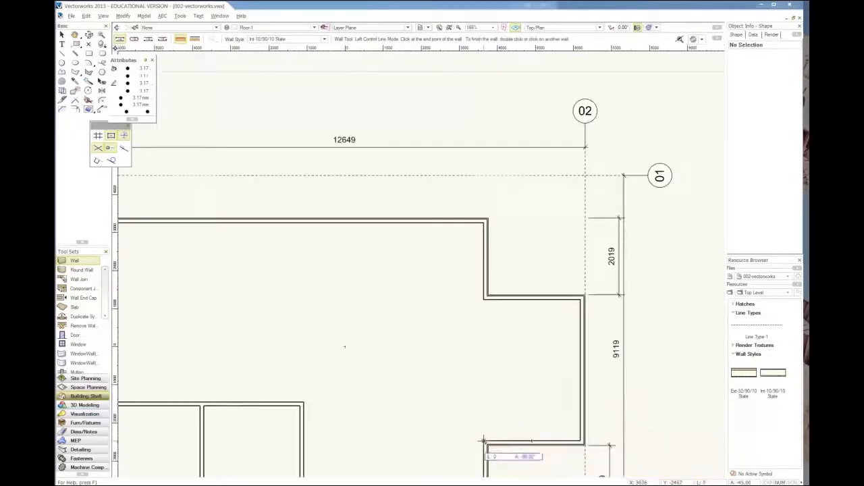
scroll(482, 341, up, 3)
scroll(481, 328, up, 3)
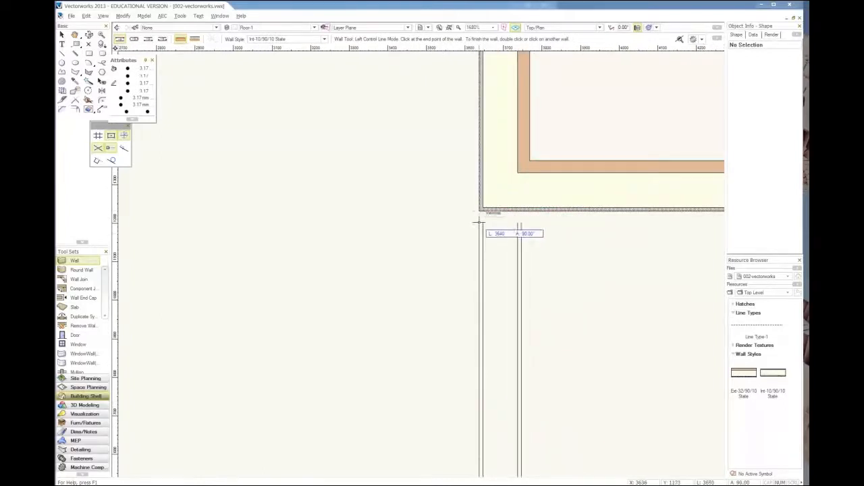
click(479, 210)
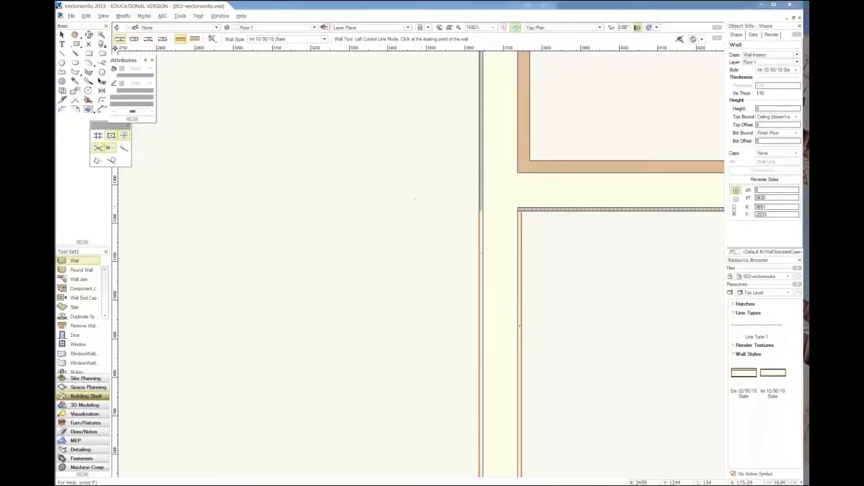
key(x)
key(x)
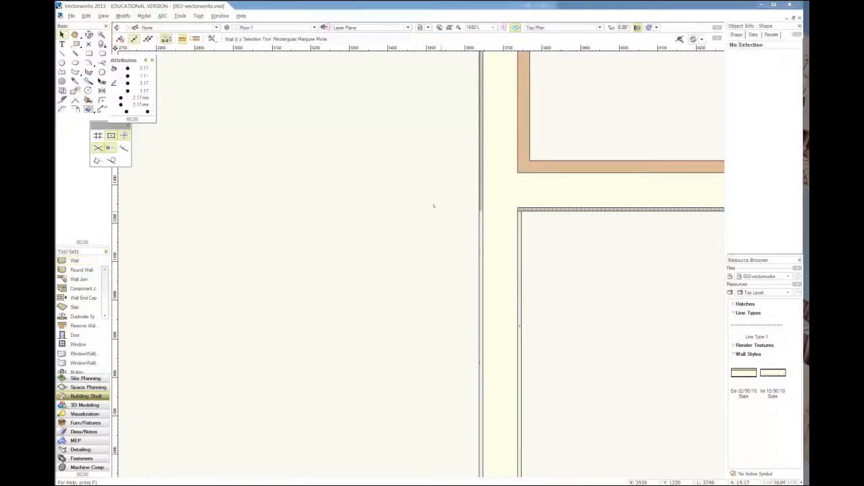
- Examine how the sun room dividing wall joins the exterior walls at its lower and upper corners
scroll(550, 207, up, 1)
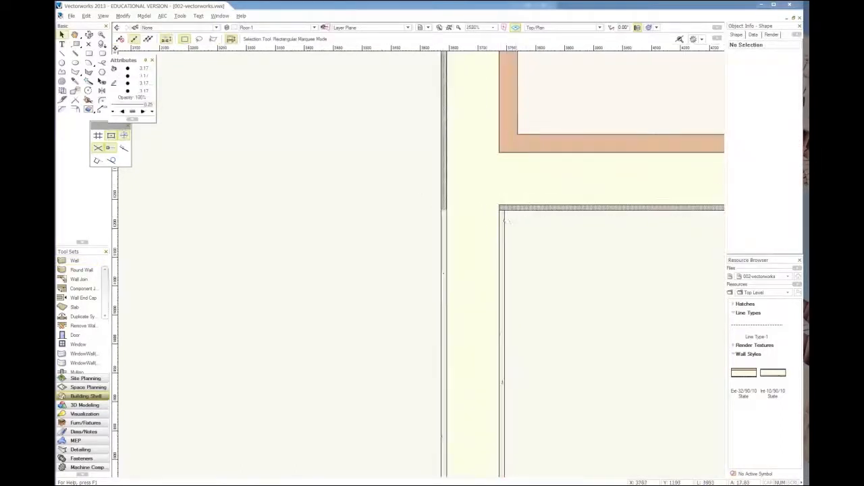
scroll(439, 179, up, 1)
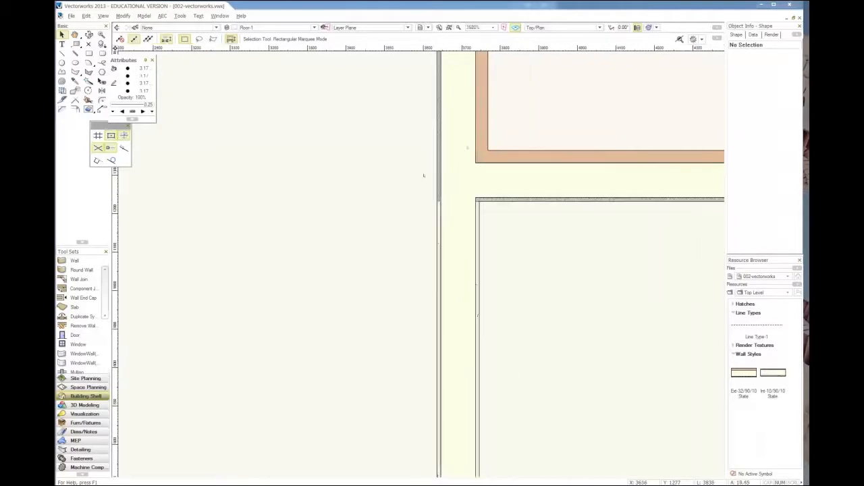
scroll(475, 154, down, 1)
scroll(463, 344, up, 4)
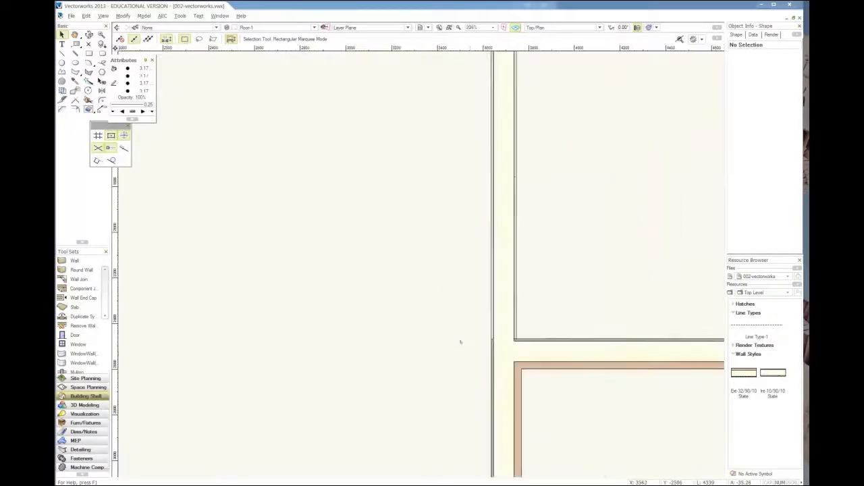
scroll(519, 352, up, 2)
scroll(520, 354, up, 1)
scroll(480, 316, down, 5)
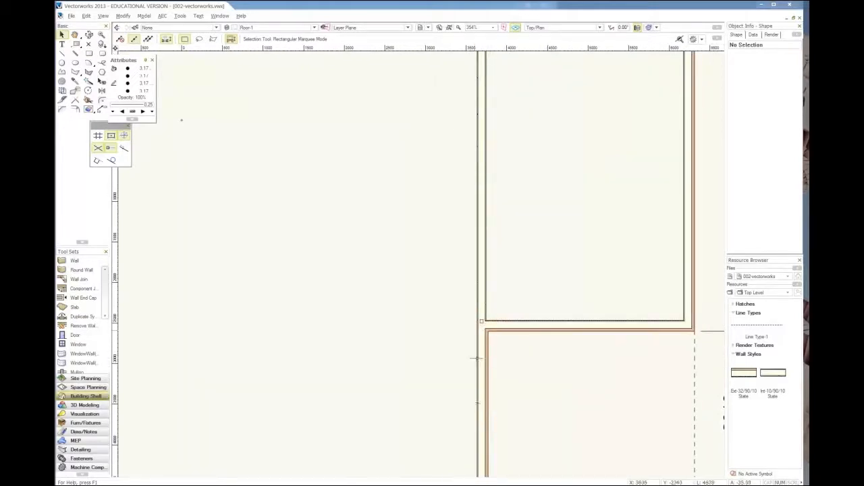
scroll(566, 370, down, 4)
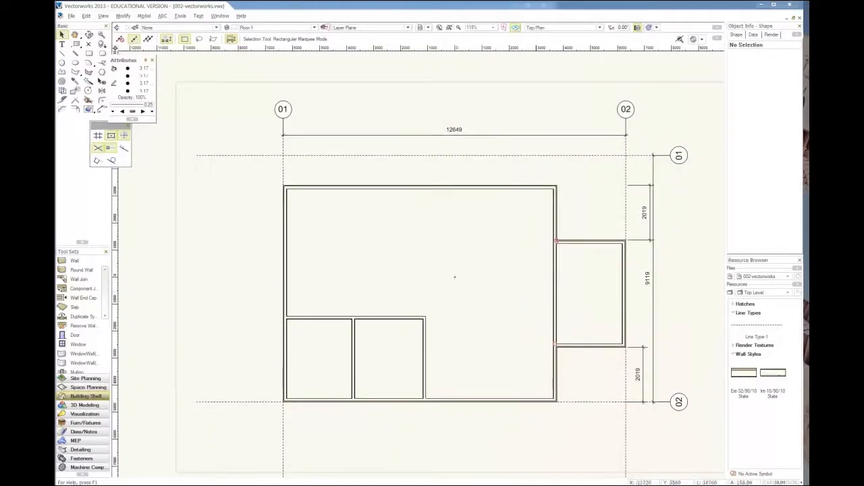
- Draw an interior wall from the sun room dividing wall leftwards, turning up about 2559 mm to meet the upper exterior wall
click(75, 261)
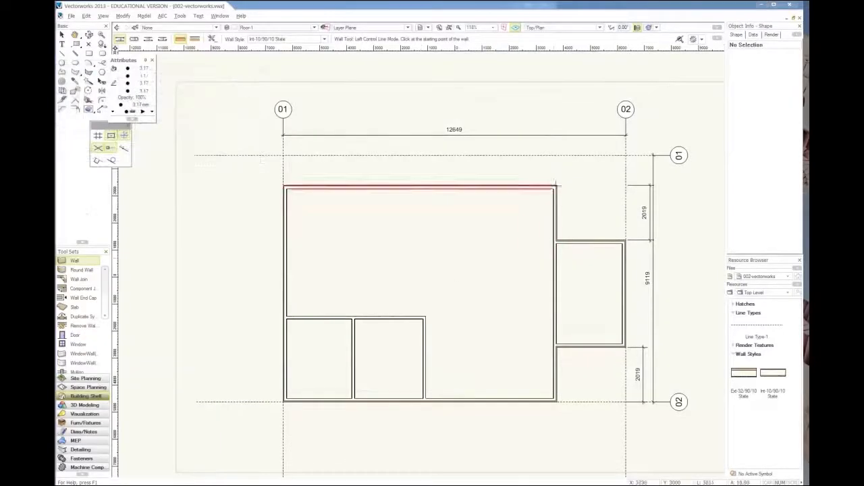
click(553, 257)
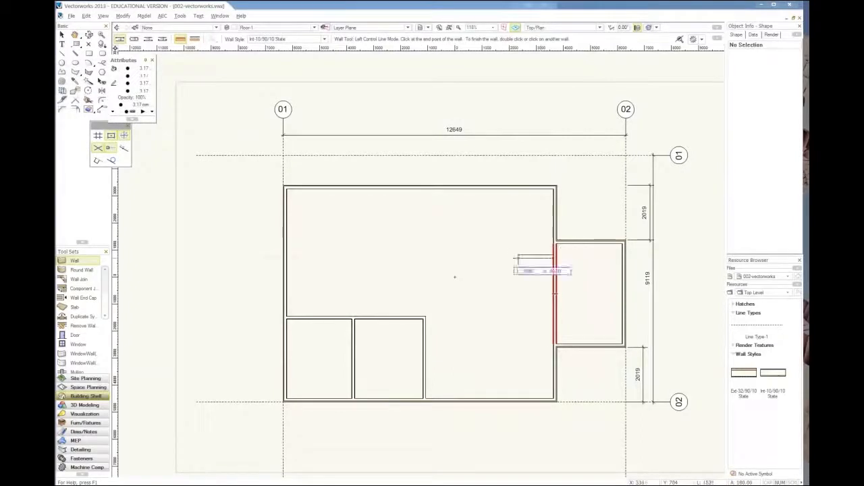
click(345, 257)
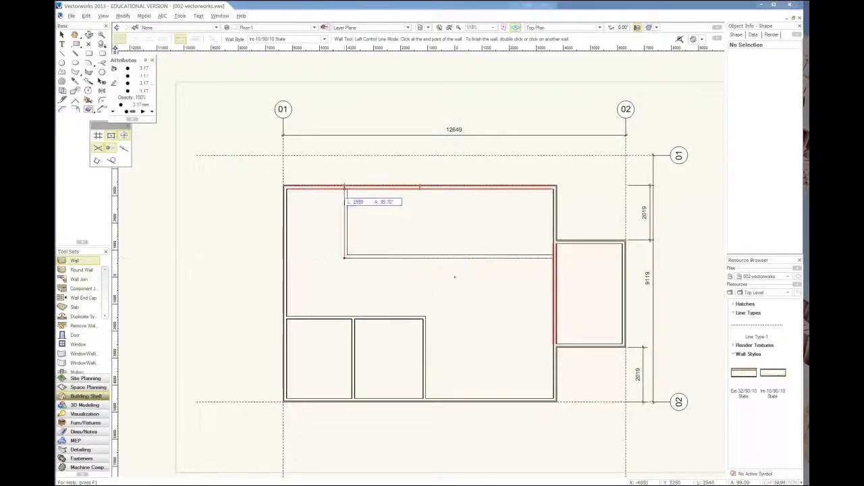
click(345, 188)
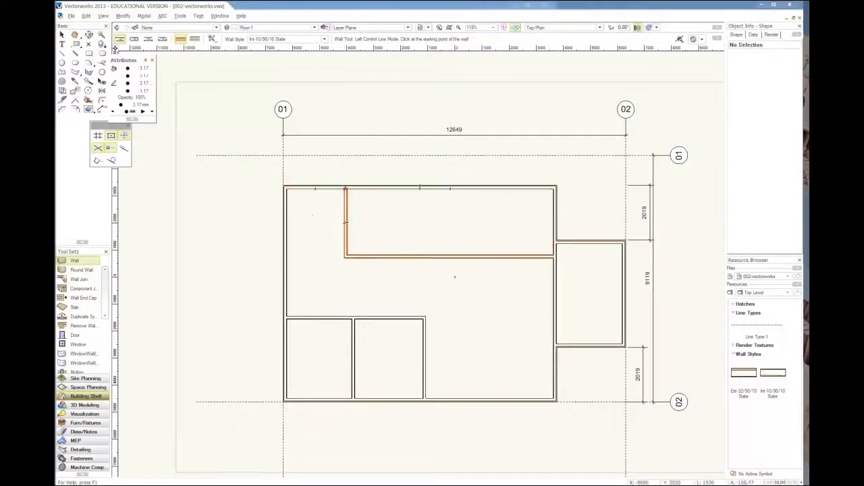
- Check the room layout on the scanned ground floor plan in Foxit Reader and return to the Vectorworks drawing
key(alt+Tab)
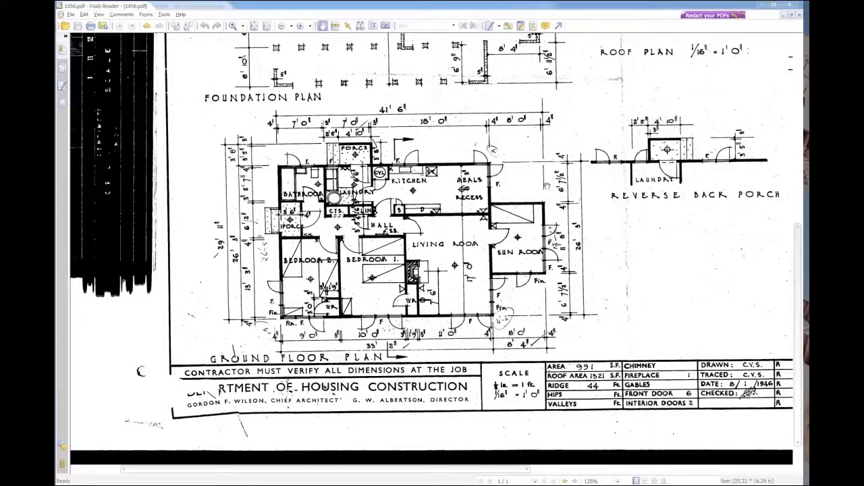
click(761, 6)
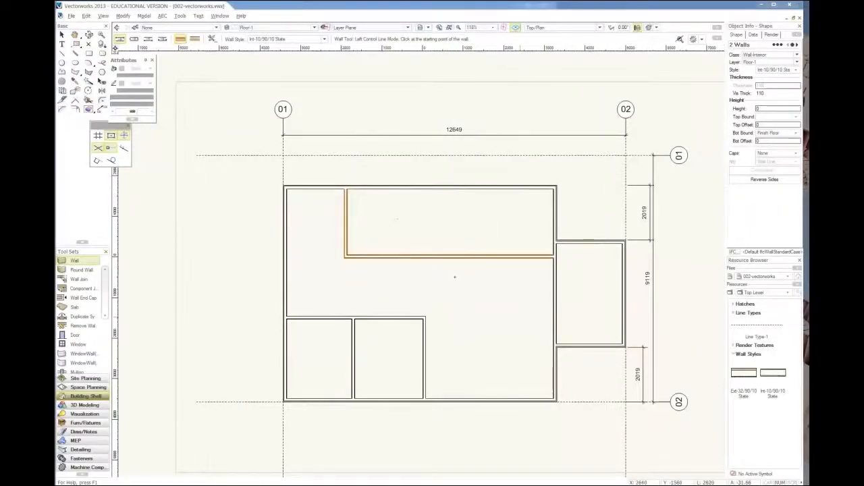
- Inspect the junction with the upper exterior wall and delete the two connected interior walls just drawn
scroll(455, 276, up, 1)
scroll(552, 303, up, 1)
scroll(562, 292, down, 2)
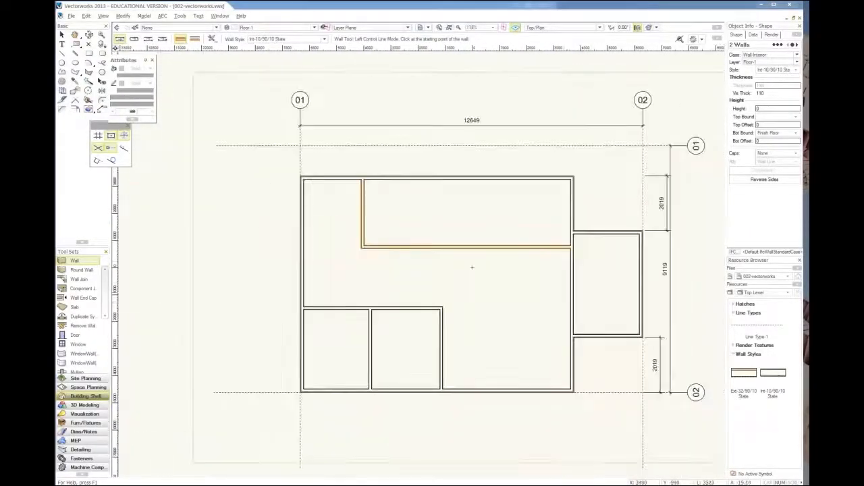
scroll(423, 217, up, 1)
scroll(316, 157, up, 2)
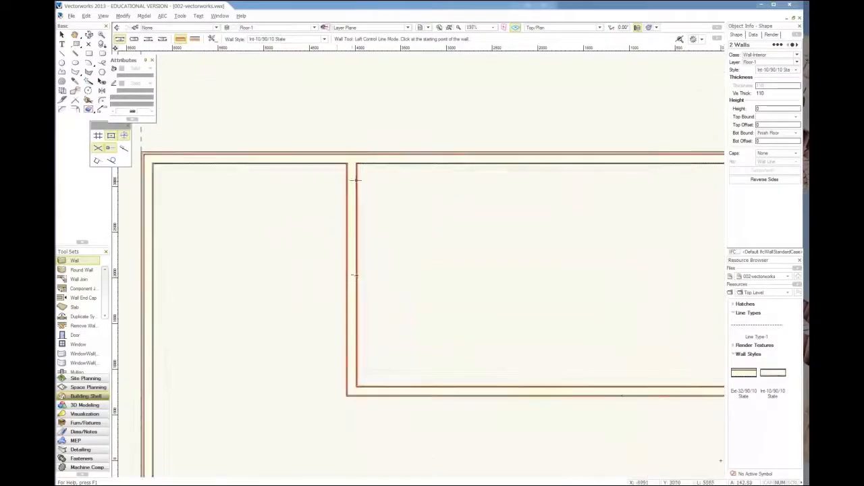
scroll(350, 177, down, 2)
scroll(341, 223, down, 1)
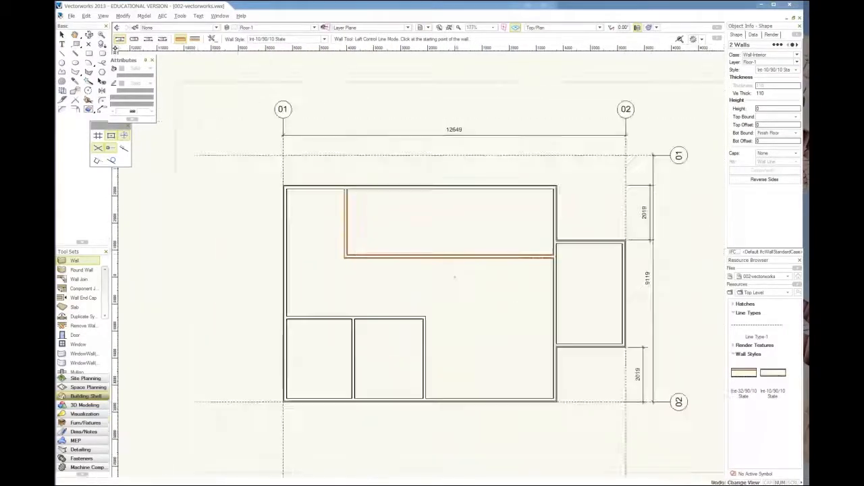
key(Delete)
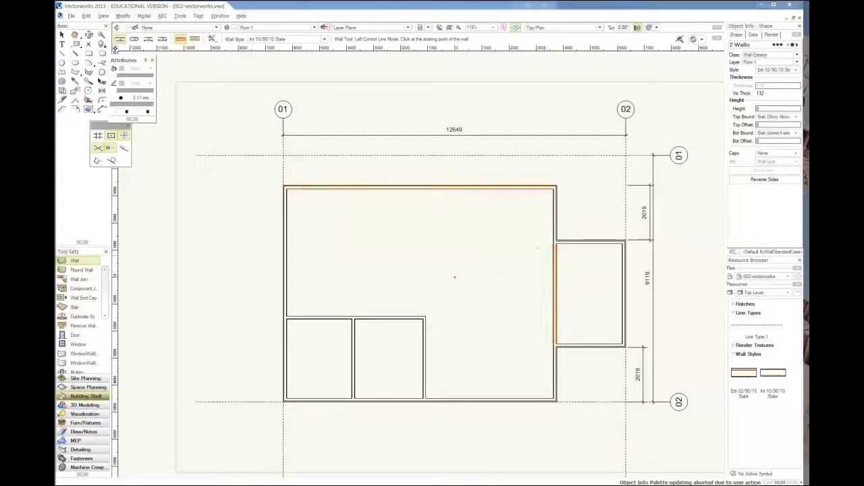
- Draw two detached interior walls: a long horizontal one short of the sun room wall and a vertical one about 1846 mm long beyond its left end
click(544, 254)
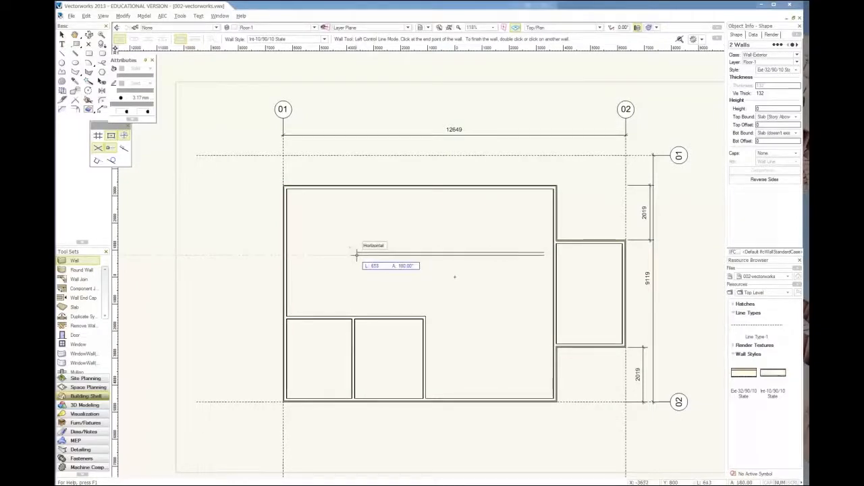
double_click(356, 254)
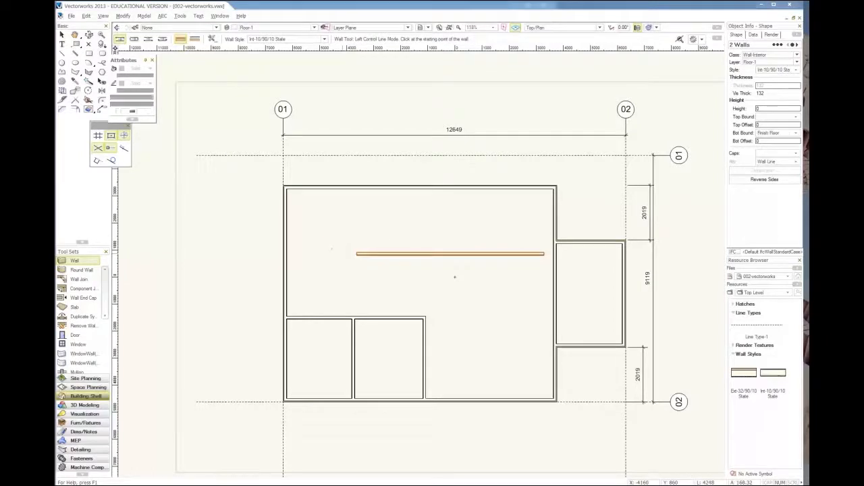
click(340, 245)
double_click(341, 195)
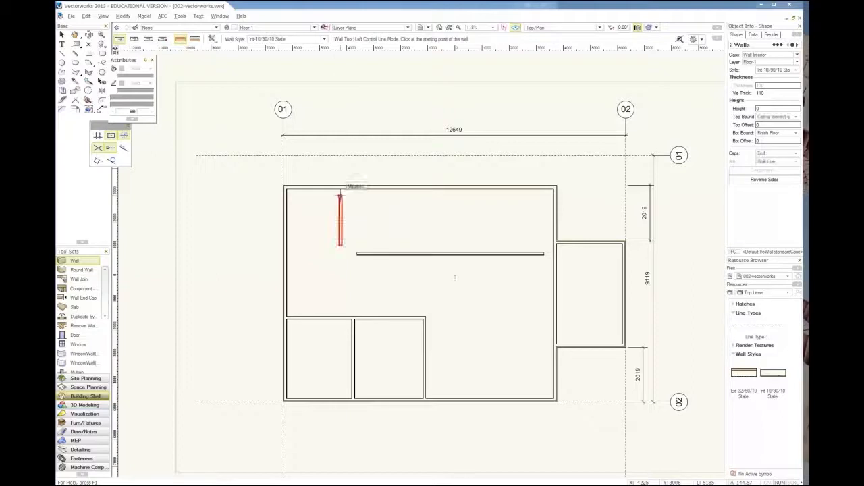
- Join the upper end of the short vertical interior wall to the upper exterior wall with a T Join
scroll(575, 361, up, 2)
scroll(575, 361, up, 2)
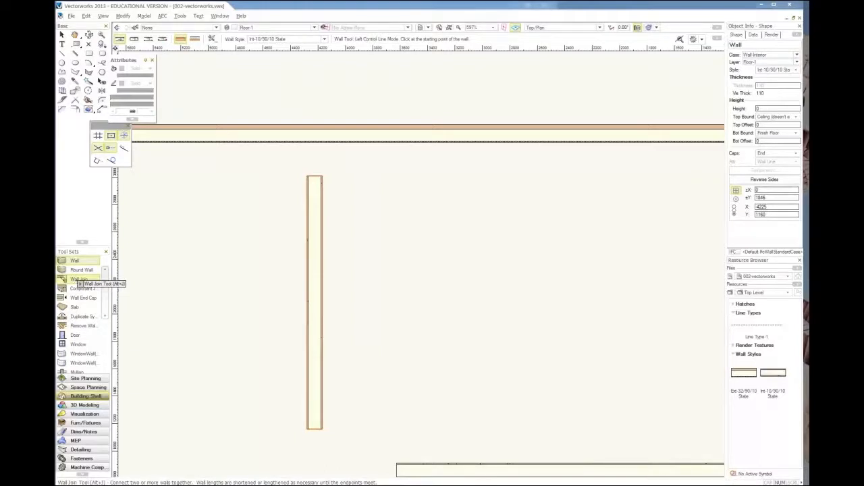
click(70, 282)
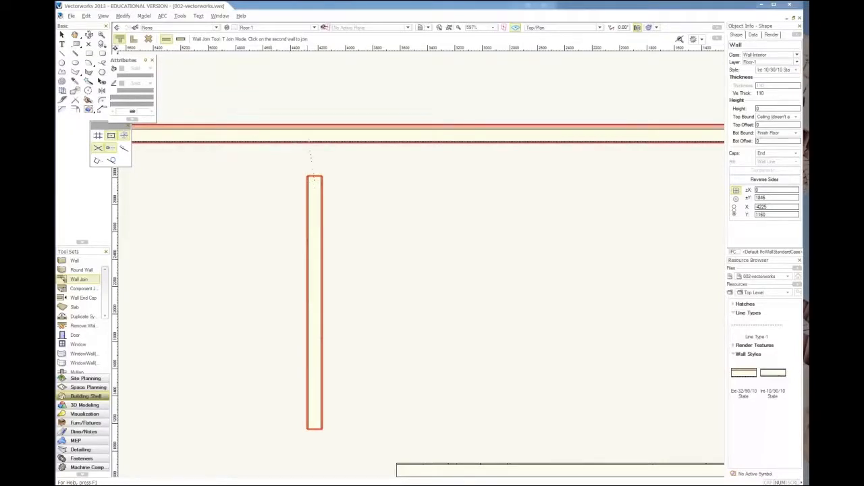
click(305, 137)
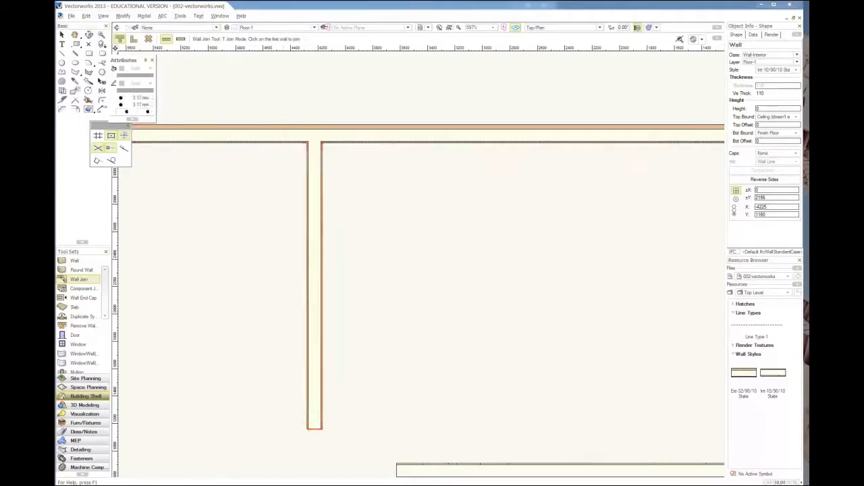
- Join the lower end of the vertical interior wall to the left end of the horizontal wall with an L Join
scroll(297, 163, down, 2)
scroll(363, 365, up, 2)
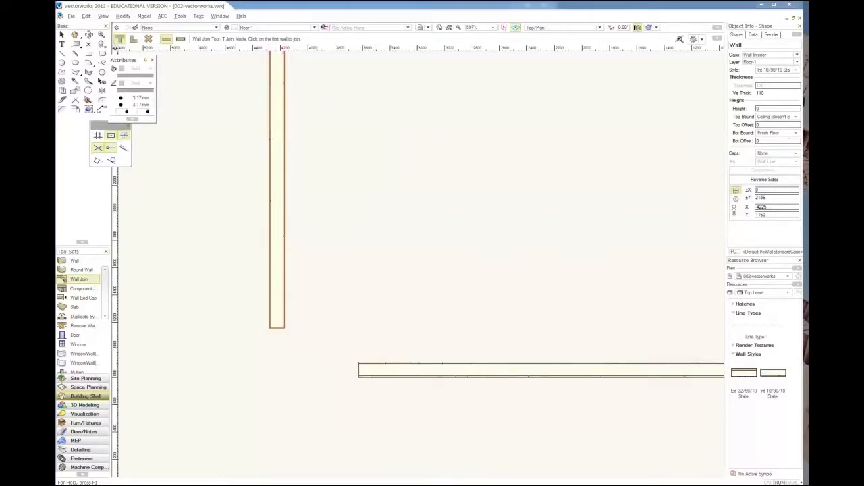
click(133, 39)
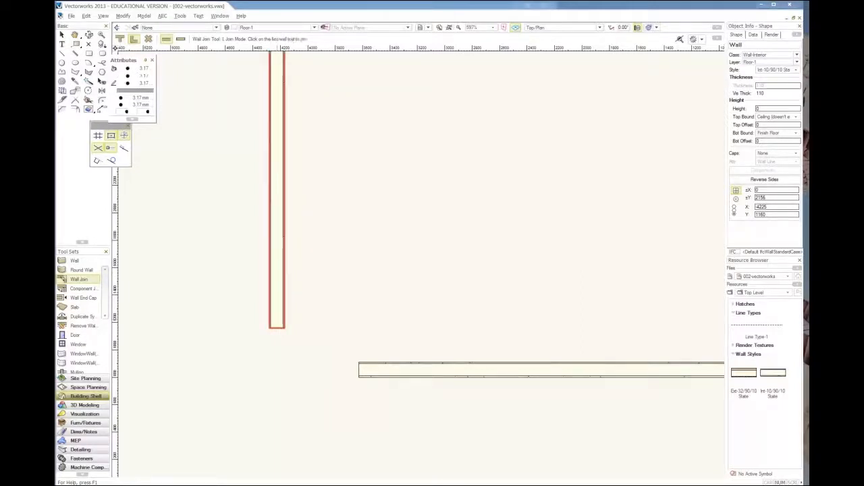
click(378, 368)
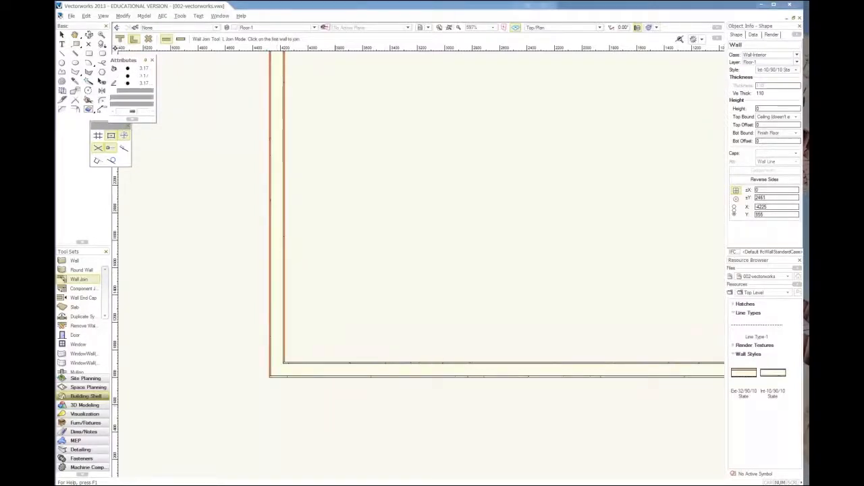
- Join the right end of the horizontal interior wall to the sun room dividing wall with a T Join
scroll(174, 332, down, 3)
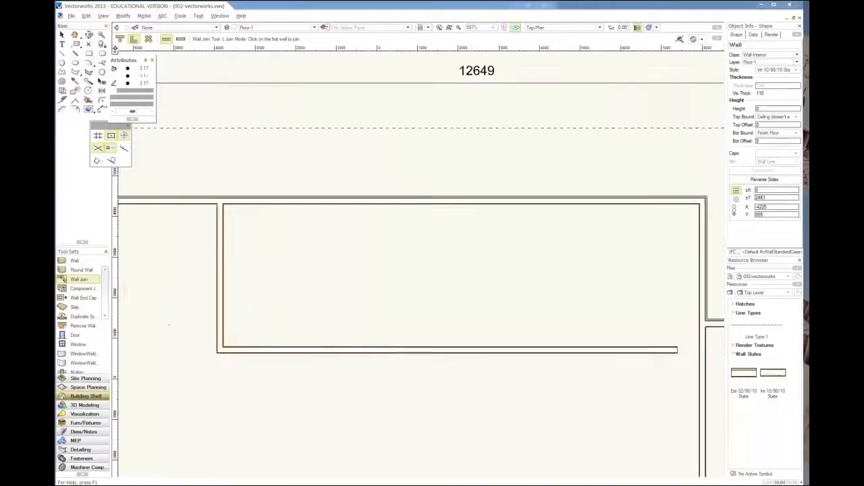
scroll(520, 378, up, 3)
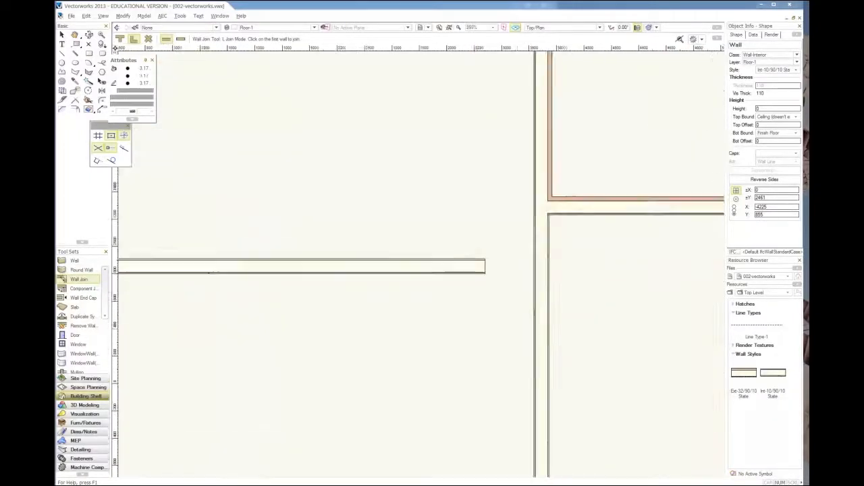
click(466, 266)
click(540, 270)
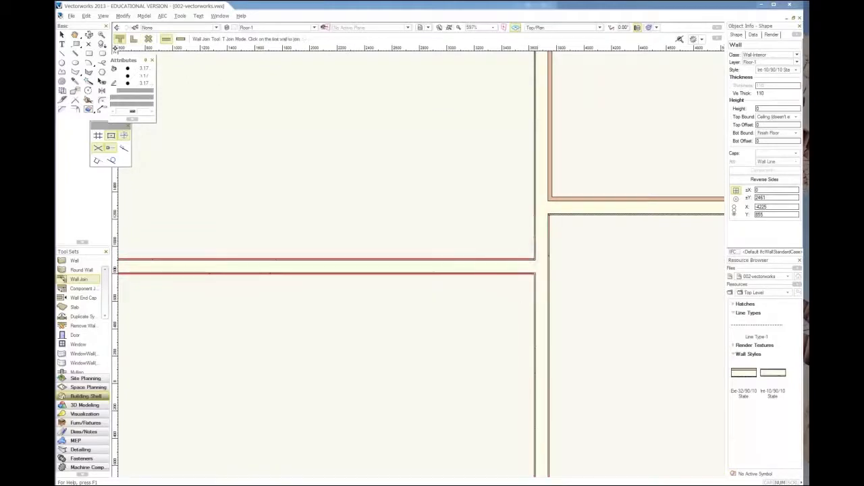
- Split the vertical interior wall at three points along its length using the Split tool's Point Split mode
scroll(581, 234, down, 3)
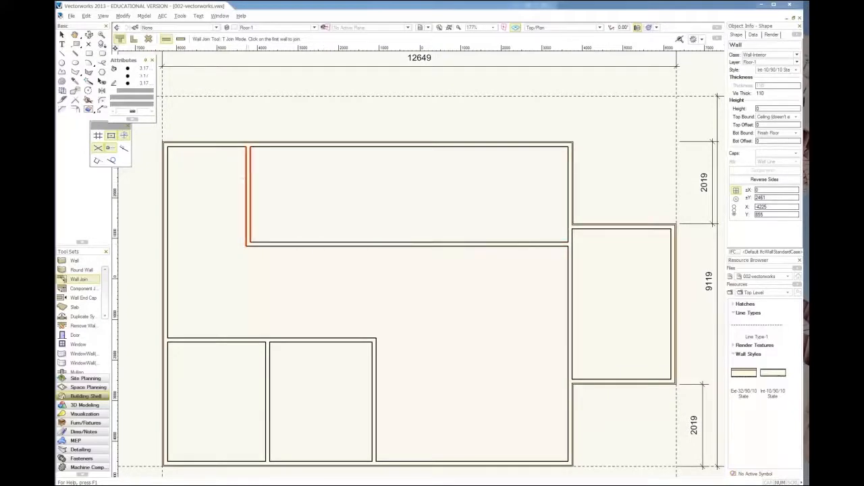
scroll(223, 176, up, 5)
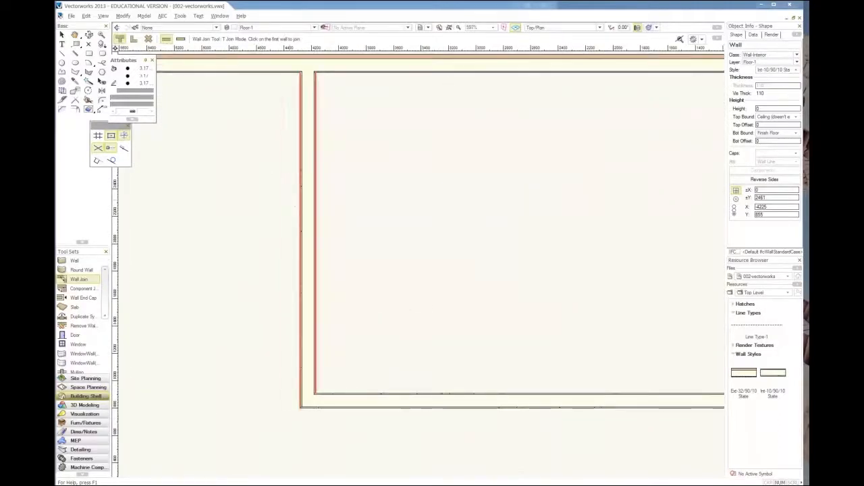
click(62, 35)
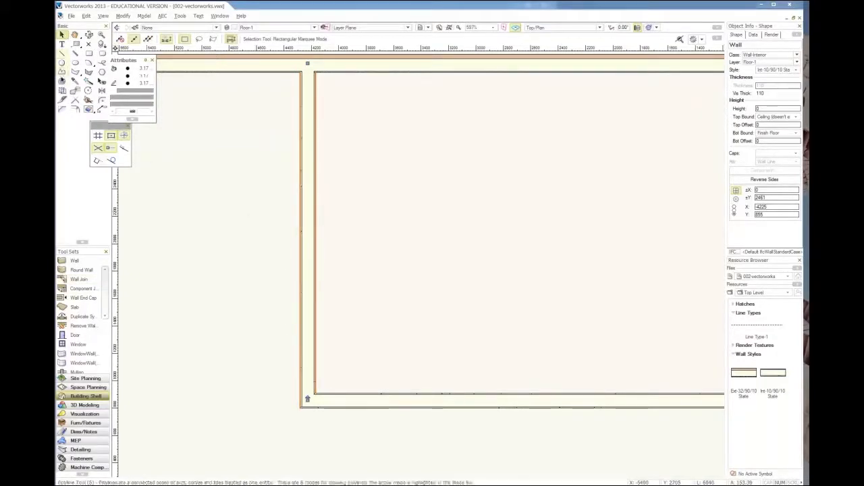
click(63, 101)
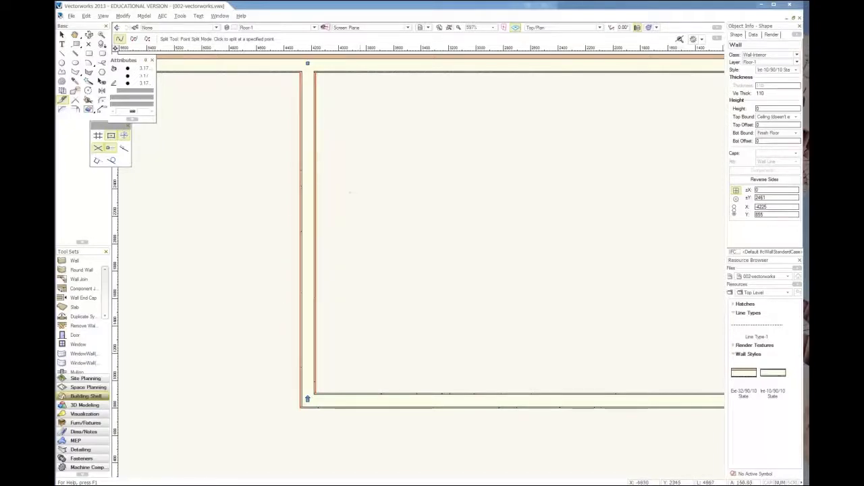
click(308, 164)
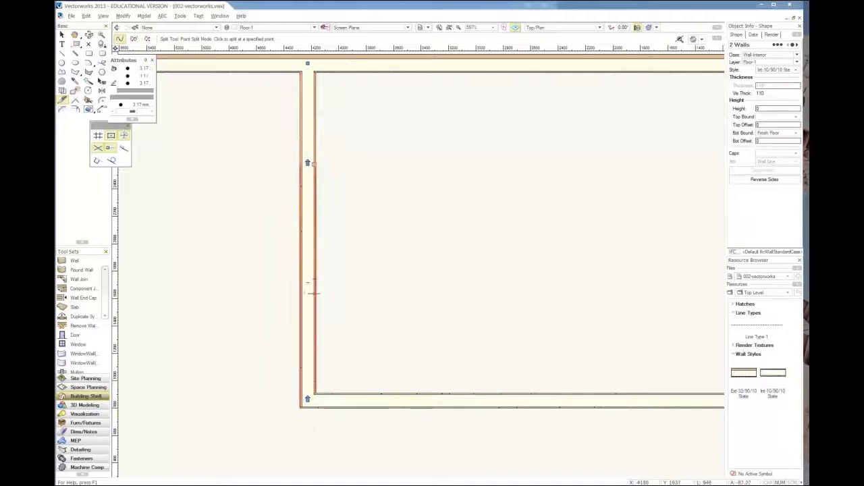
click(312, 298)
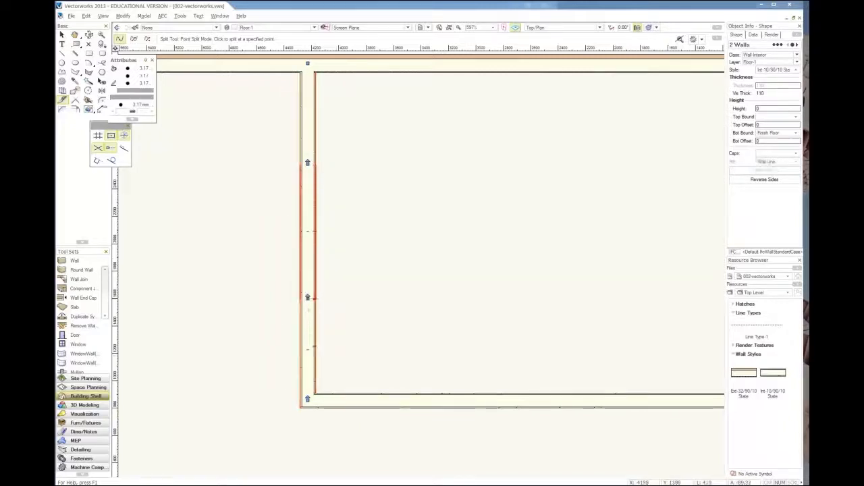
click(313, 355)
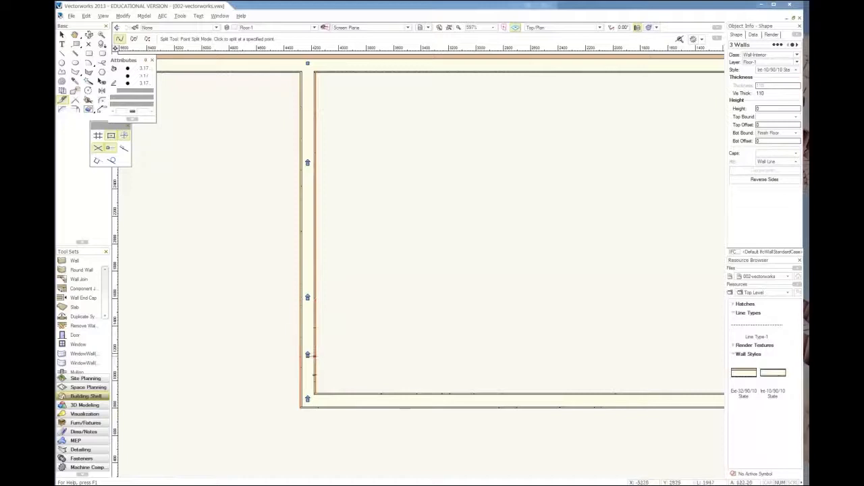
key(x)
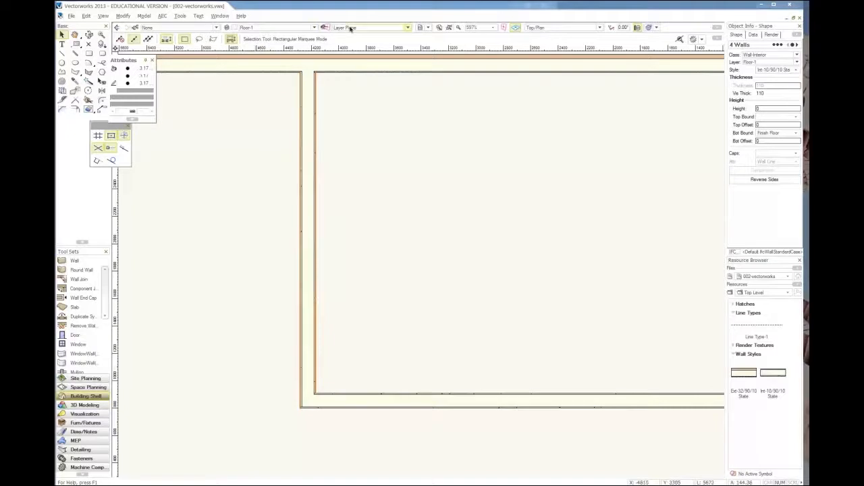
- Replace the style of the four selected vertical interior wall segments with Ext-Cavity wall, keeping the walls aligned by their centres
click(85, 262)
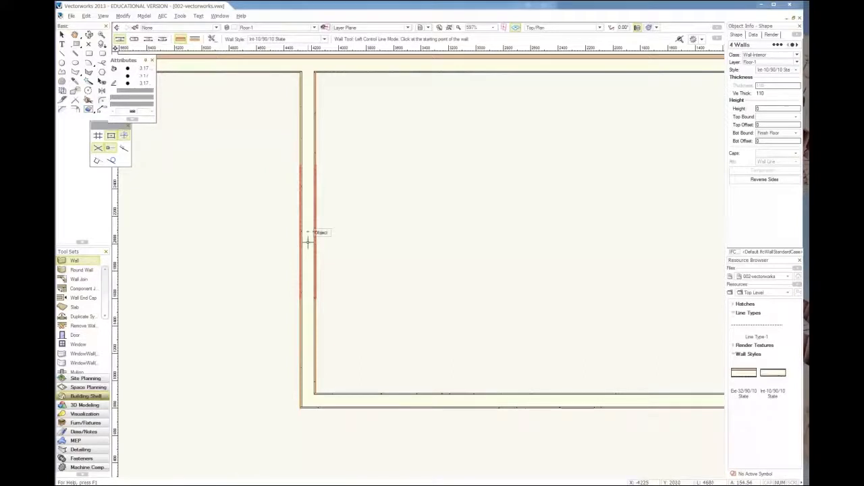
click(62, 34)
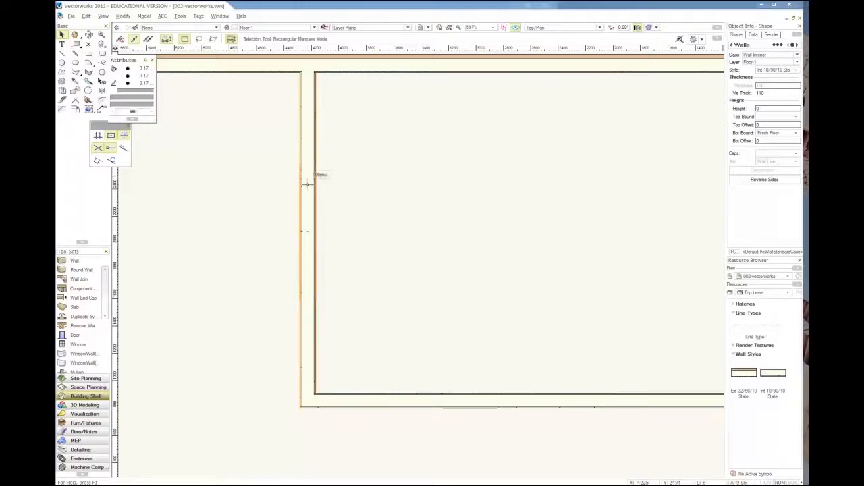
click(766, 70)
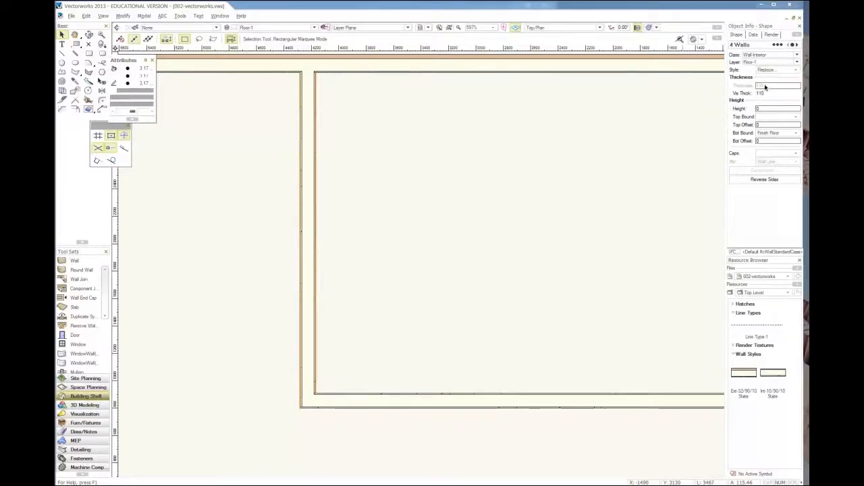
click(765, 95)
click(472, 143)
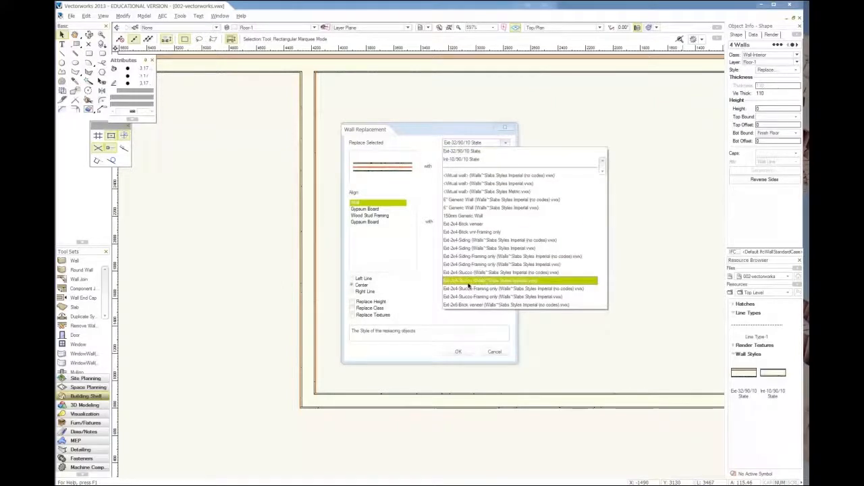
scroll(480, 258, down, 5)
scroll(480, 260, down, 3)
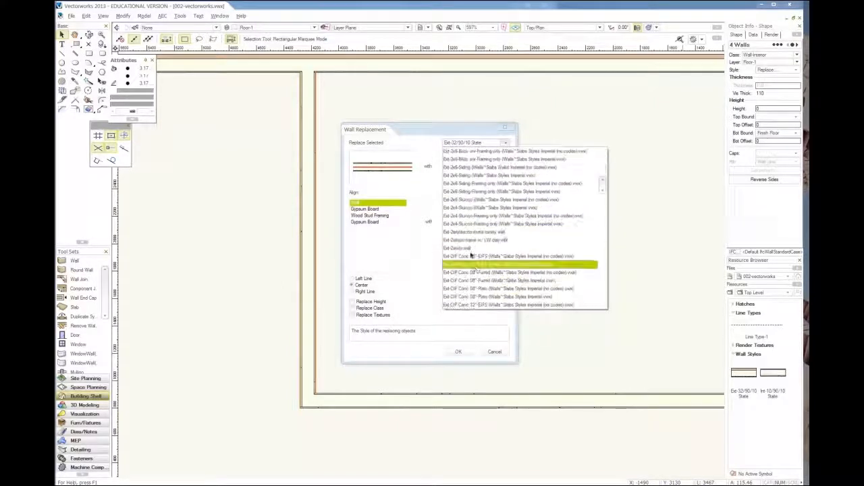
click(471, 251)
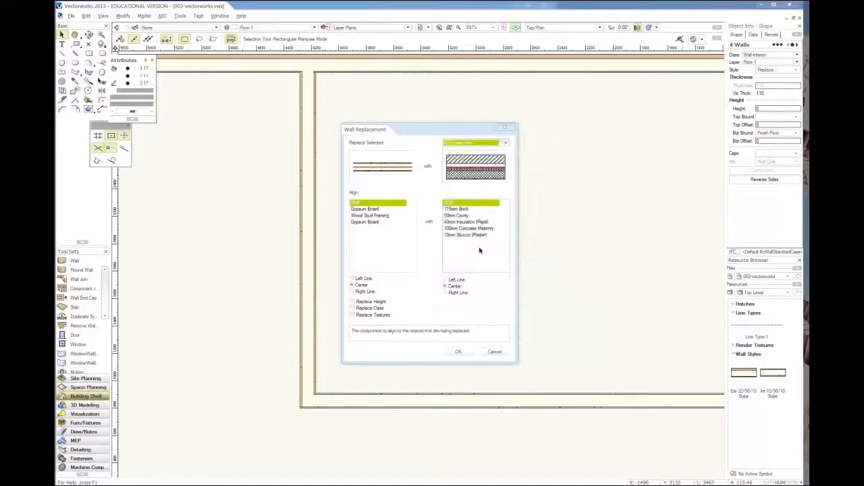
click(458, 351)
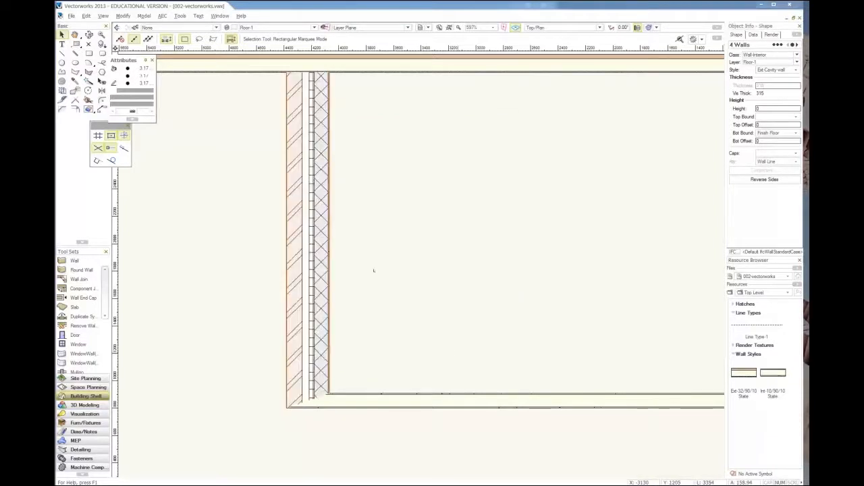
- Replace the style of only the uppermost segment of the vertical wall with the Int-10/90/10 wall style
click(373, 270)
click(317, 222)
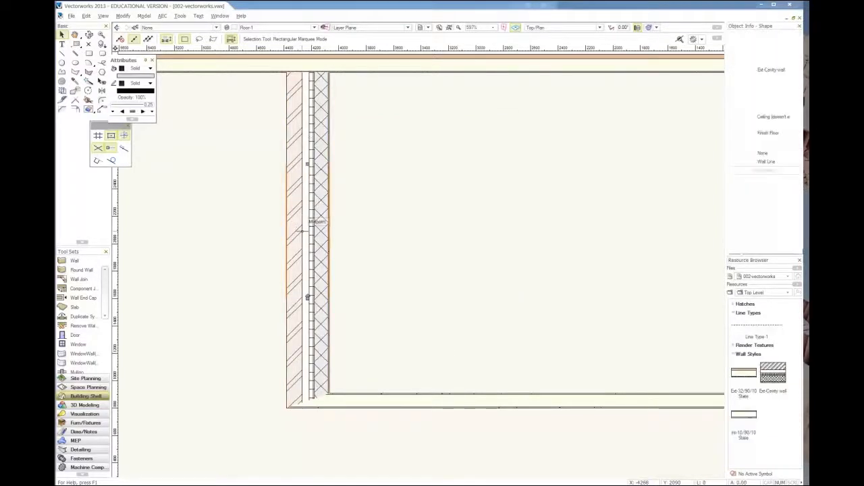
click(776, 70)
click(772, 88)
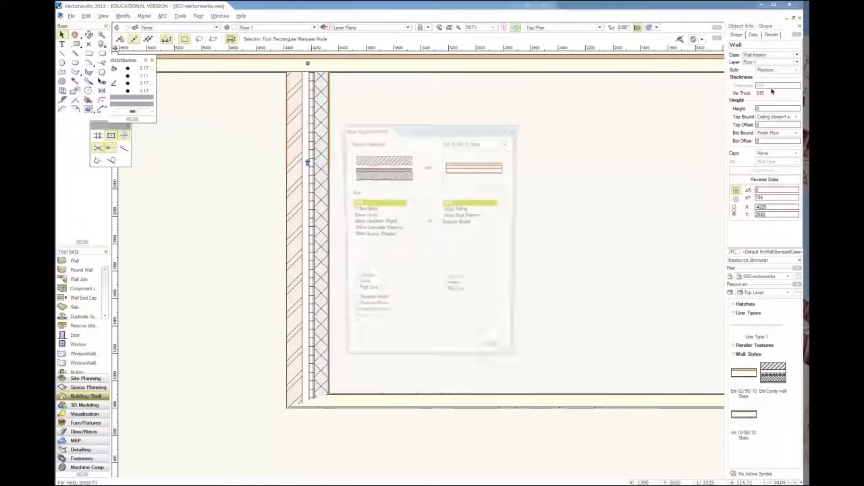
click(489, 143)
click(476, 166)
click(458, 351)
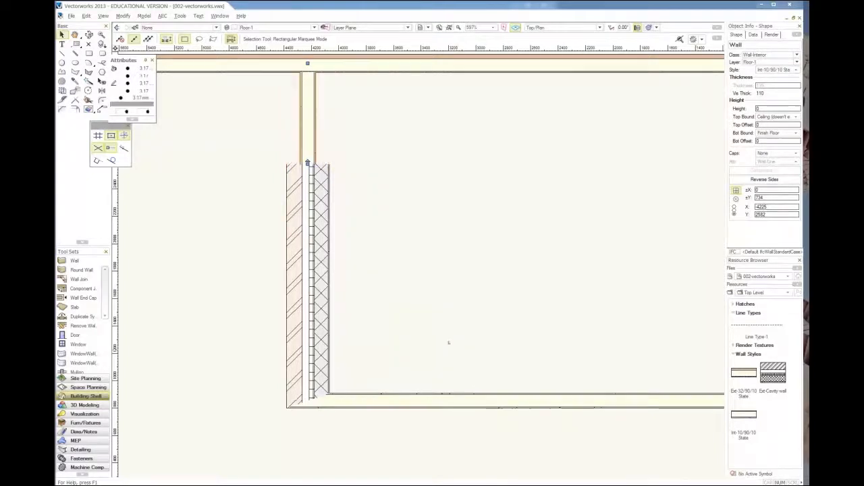
click(341, 155)
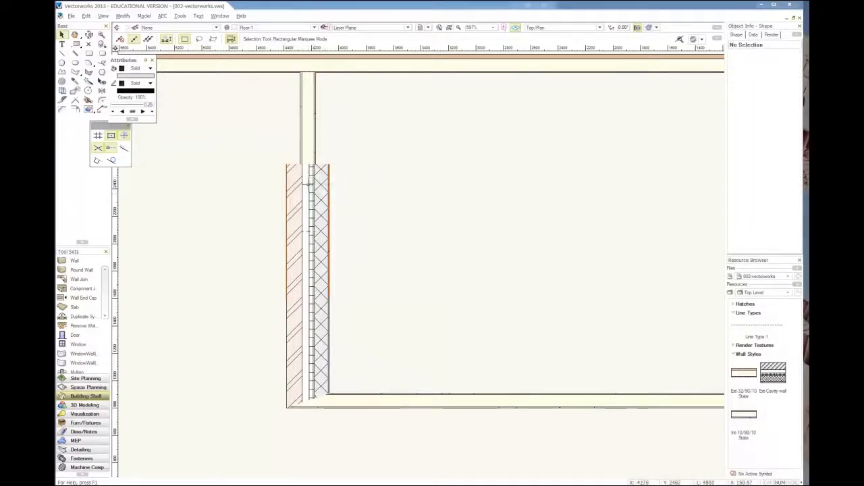
- Undo the wall style replacements made on the vertical interior wall segments
scroll(247, 257, down, 2)
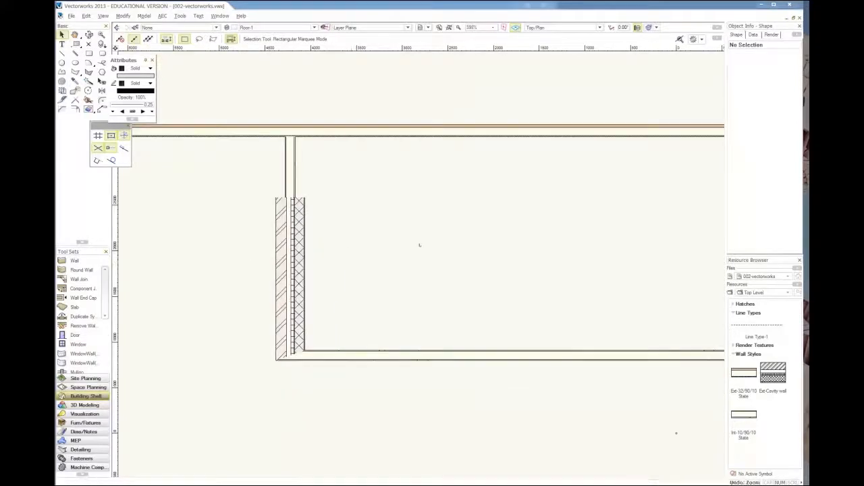
key(ctrl+z)
key(ctrl+z)
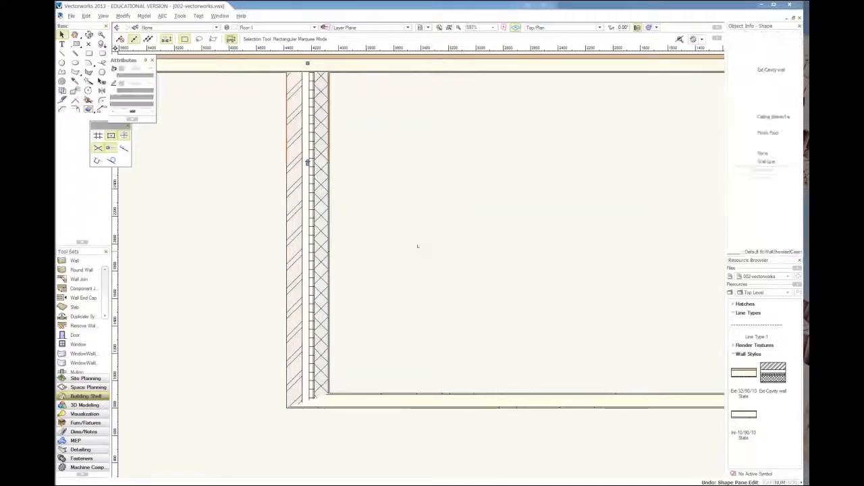
key(ctrl+z)
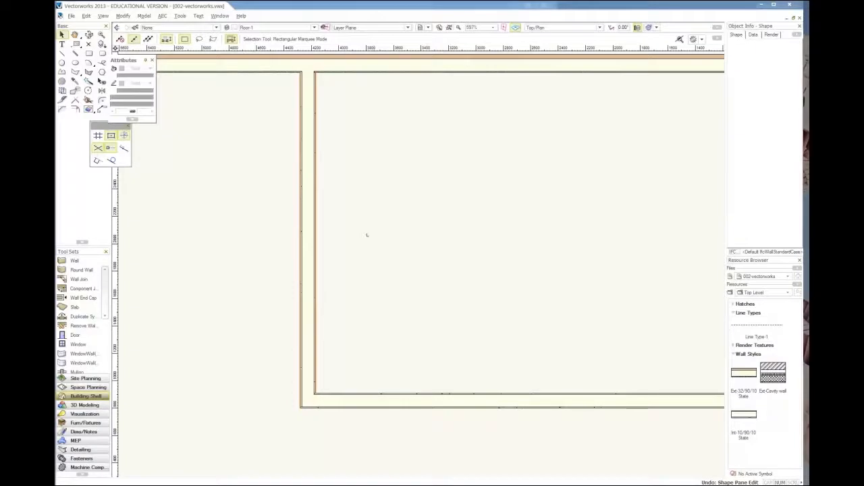
- View the whole floor plan with nothing selected, and switch to the walls lesson outline in Google Docs
scroll(188, 144, down, 3)
click(188, 144)
scroll(189, 145, down, 1)
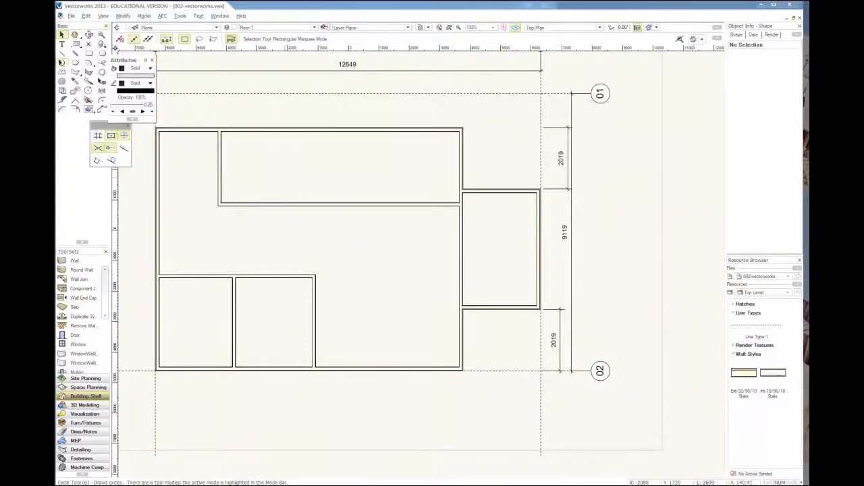
click(99, 129)
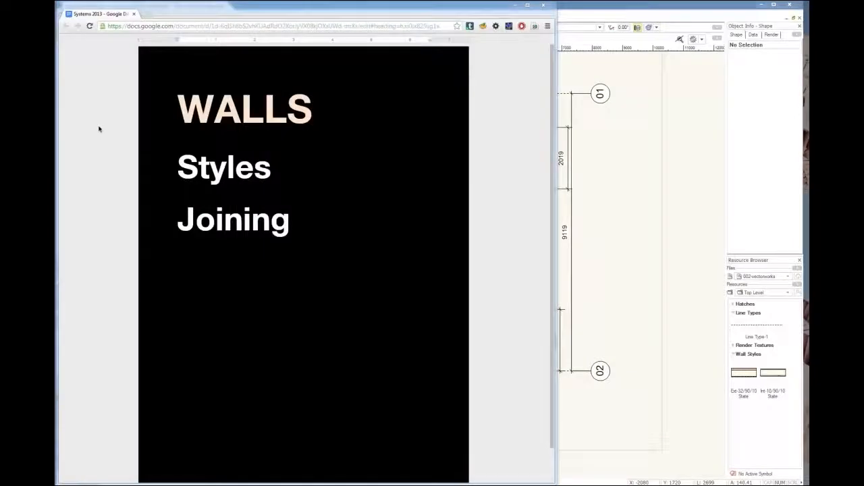